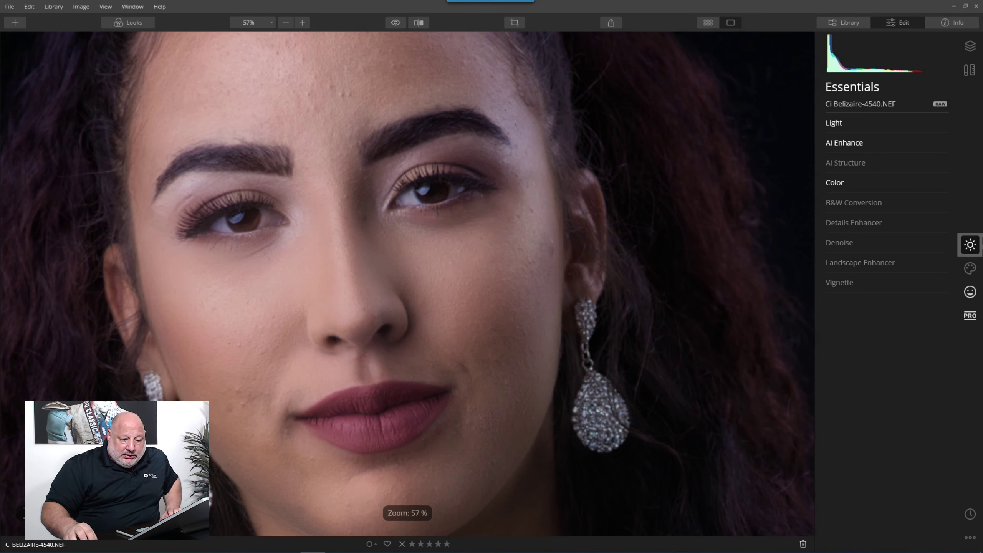
# Examine the base layer's AI Portrait Enhancer settings and compare the face with the filter disabled and enabled
pyautogui.click(970, 45)
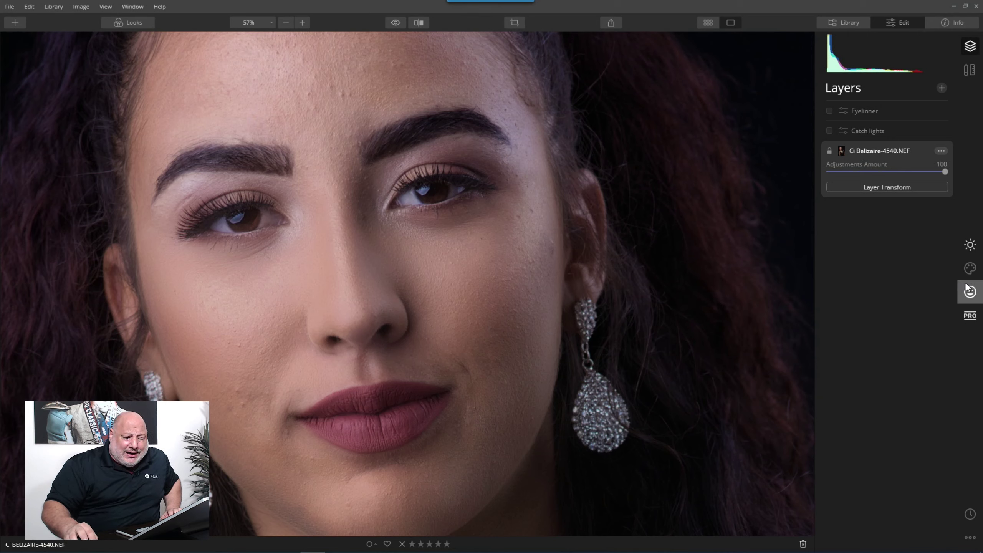
pyautogui.click(969, 299)
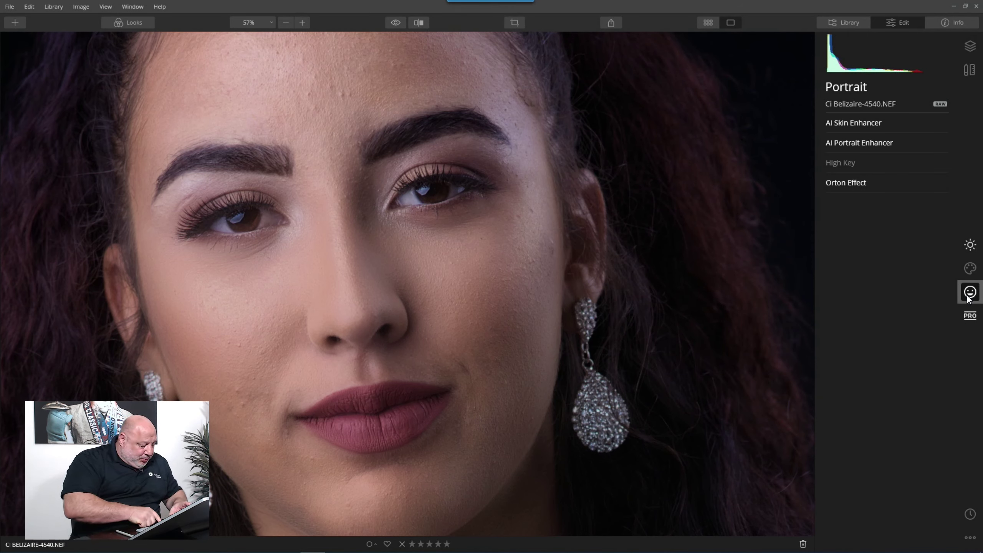
pyautogui.click(969, 298)
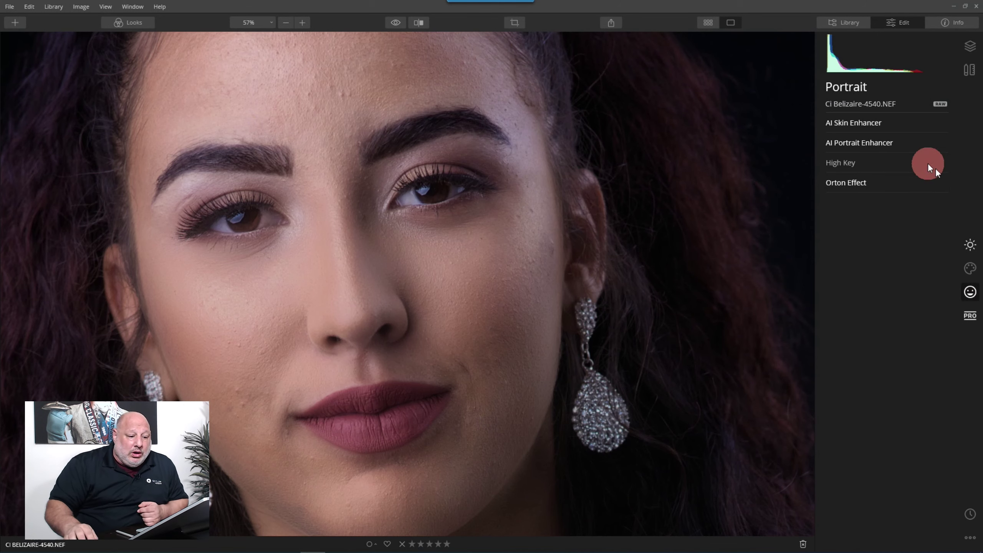
pyautogui.click(859, 141)
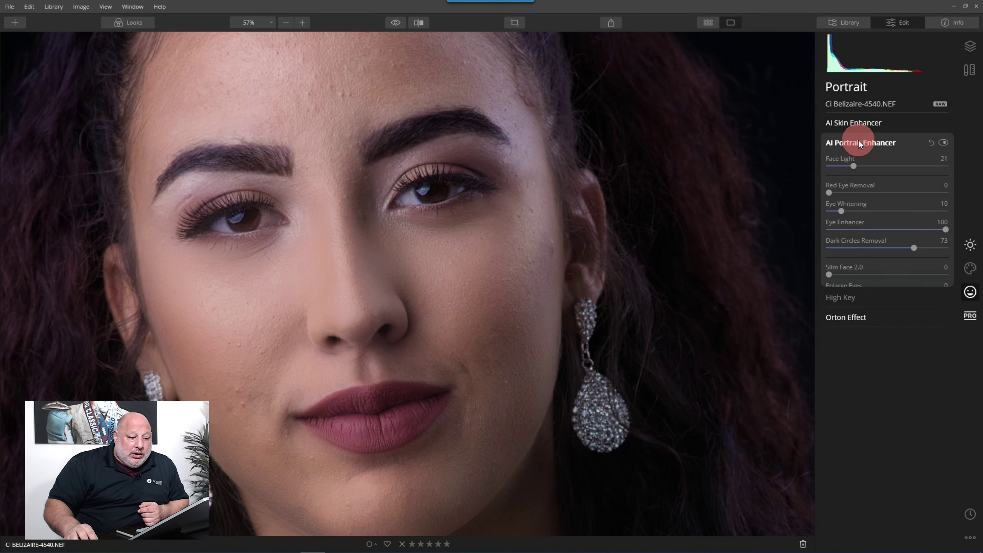
pyautogui.click(943, 143)
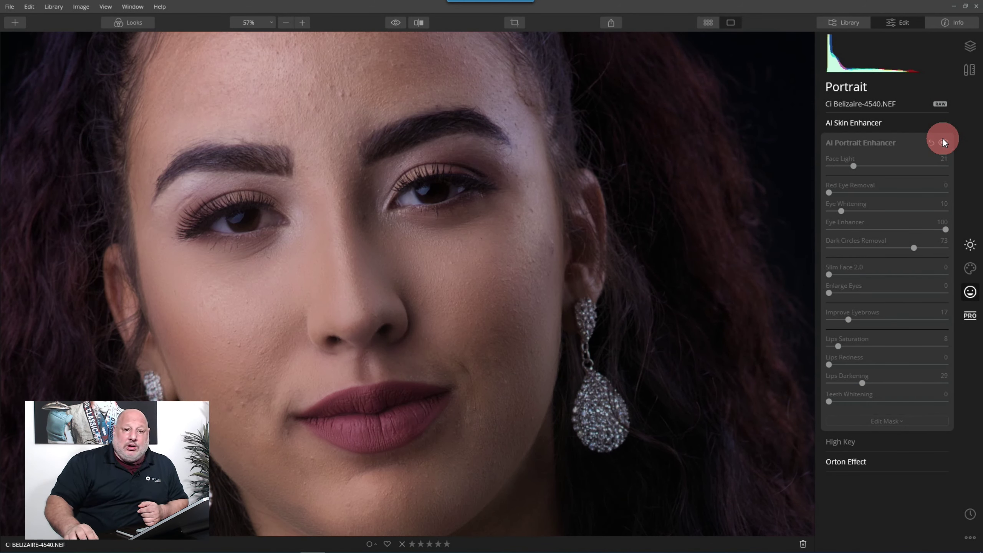
pyautogui.click(943, 142)
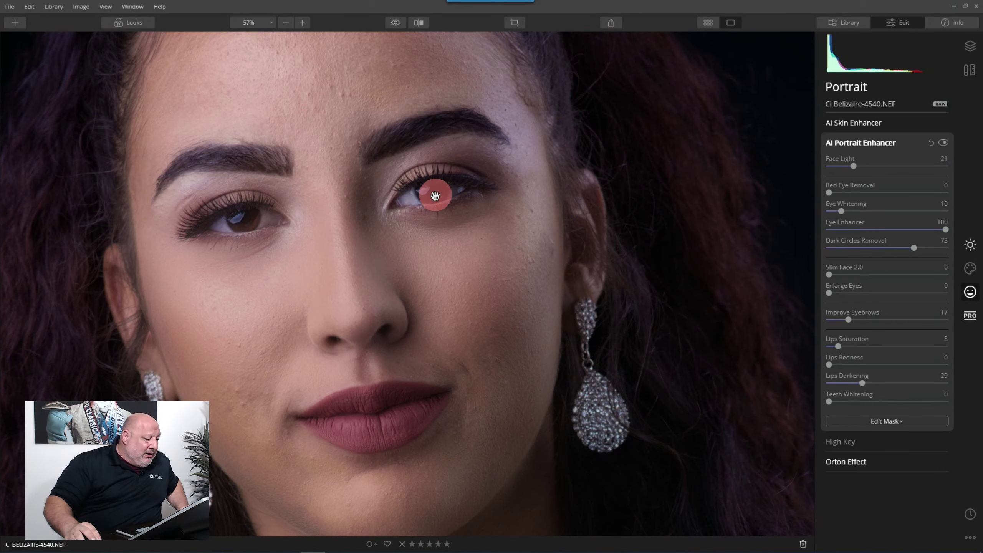
pyautogui.click(860, 144)
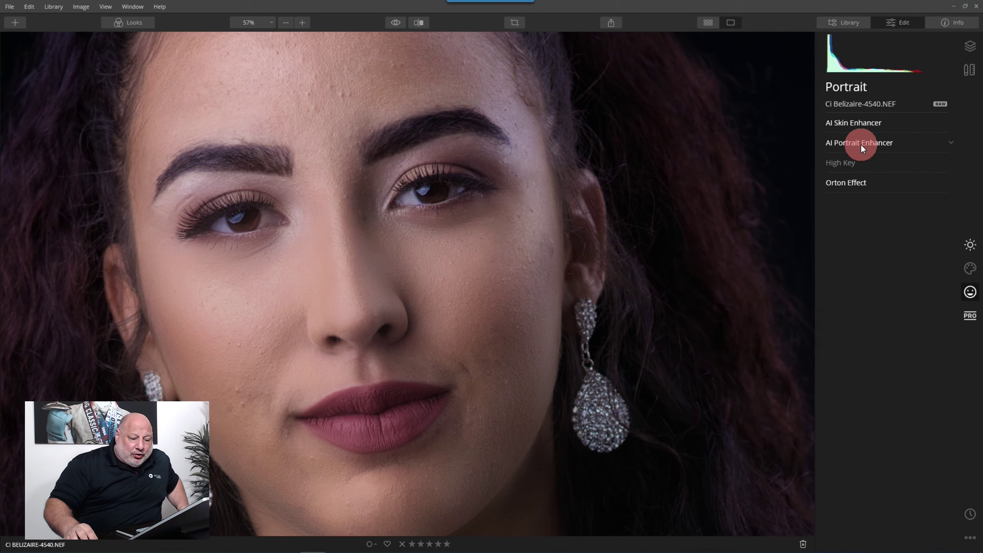
# Compare the eyes up close with the base layer's Photo Filter disabled and enabled
pyautogui.click(970, 316)
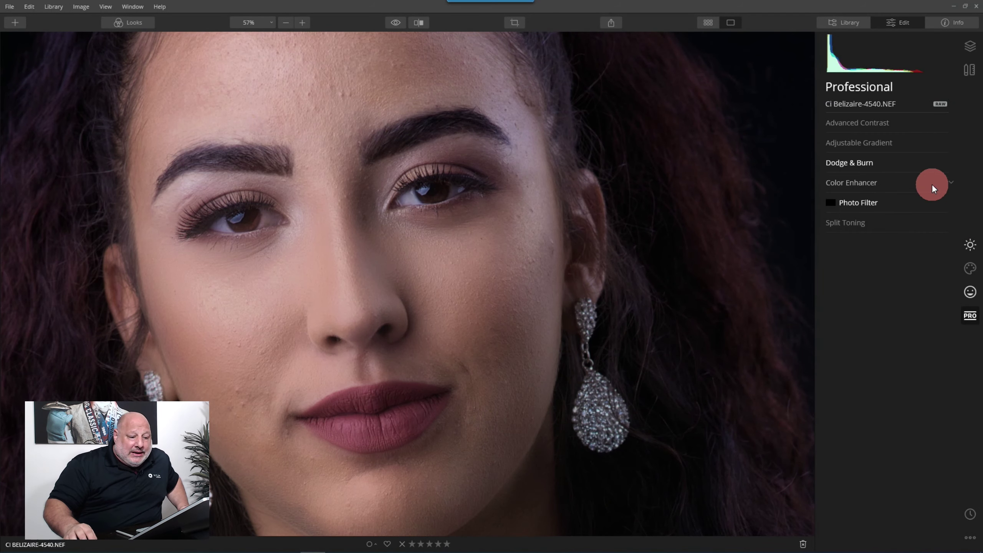
pyautogui.click(871, 205)
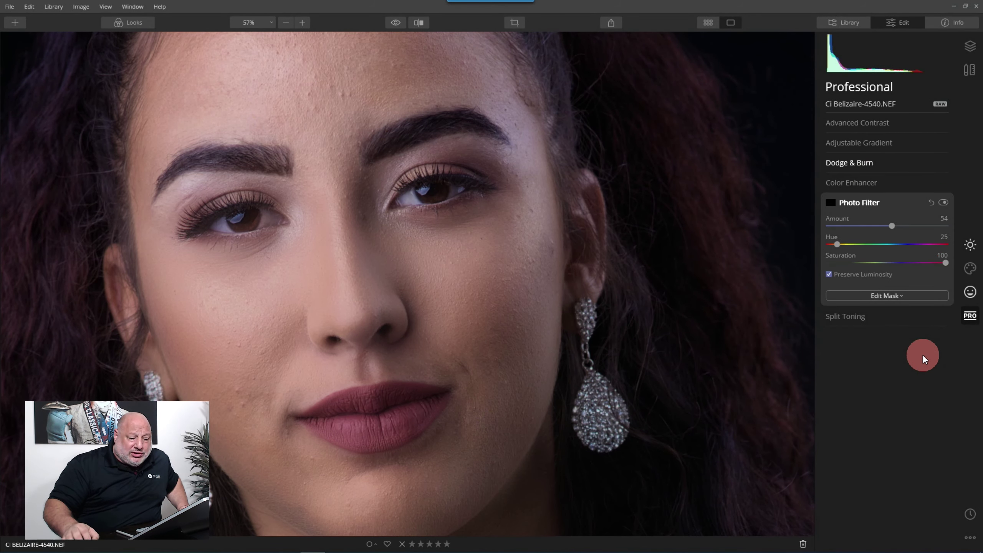
pyautogui.click(943, 202)
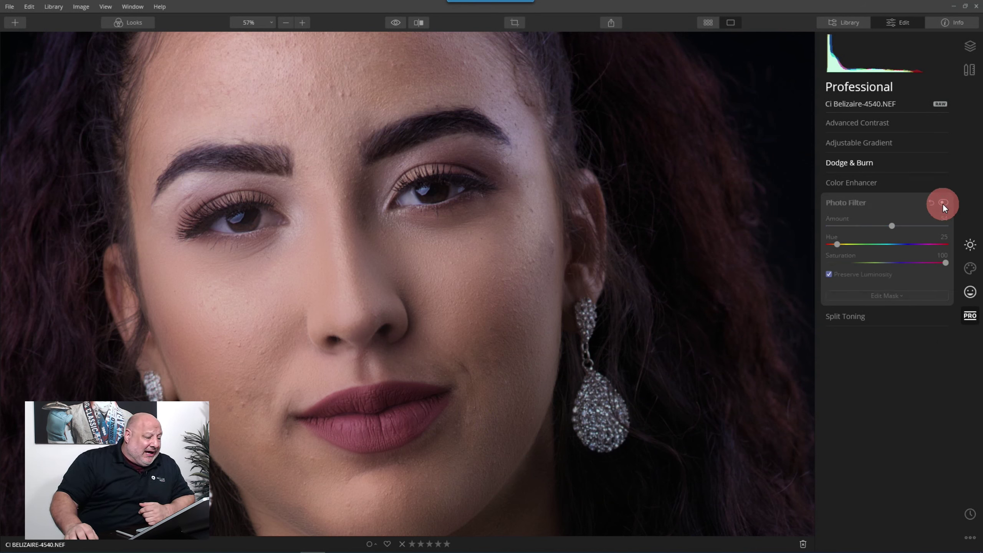
pyautogui.click(943, 203)
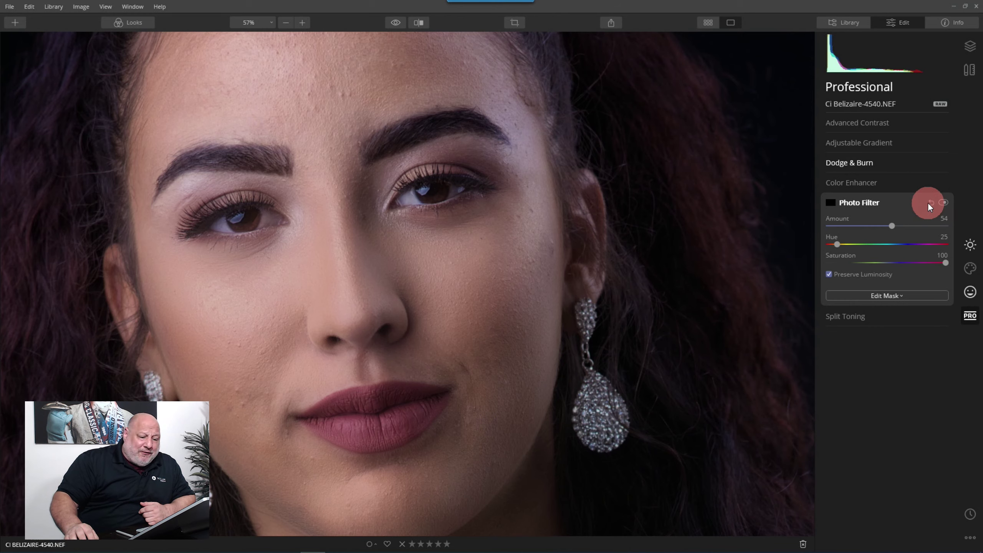
pyautogui.scroll(4, 232, 170)
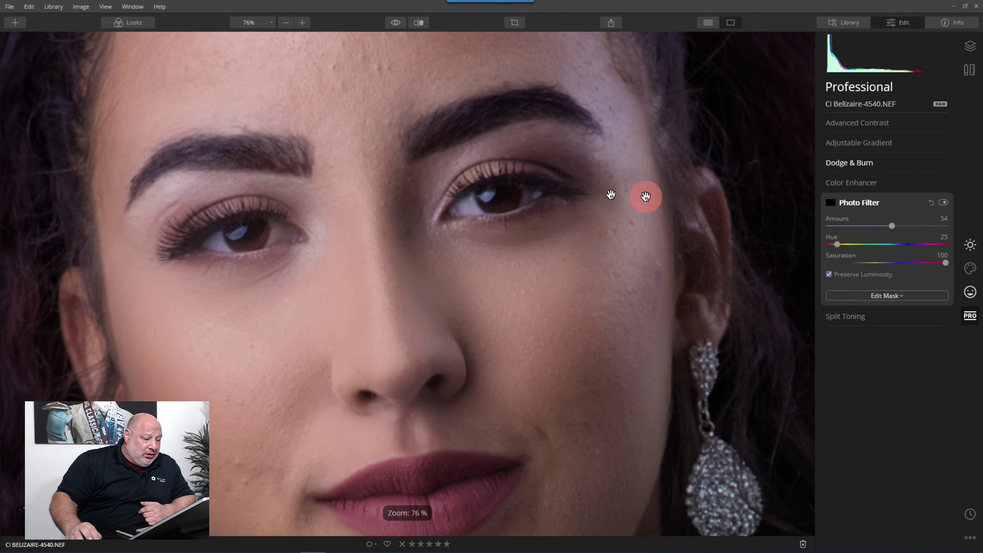
pyautogui.click(944, 202)
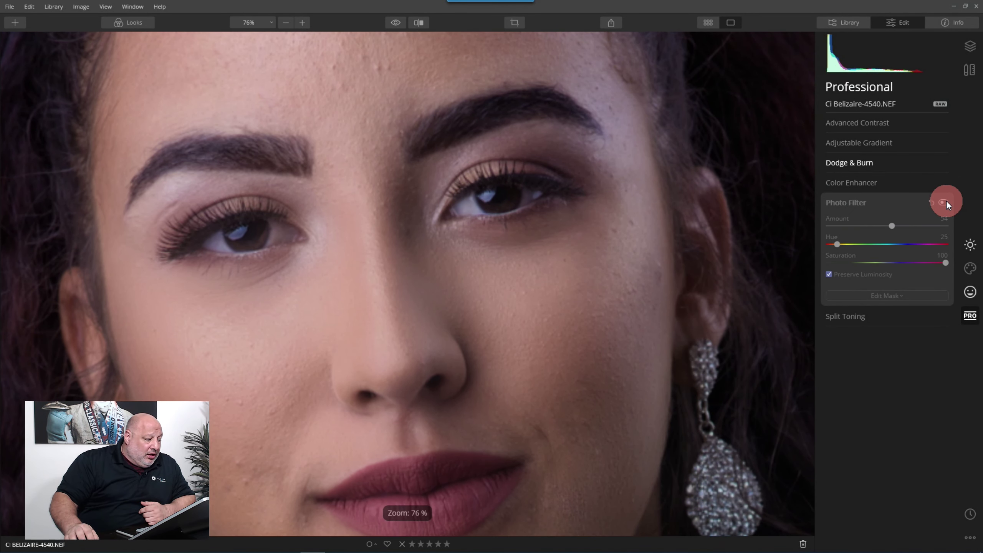
pyautogui.click(945, 202)
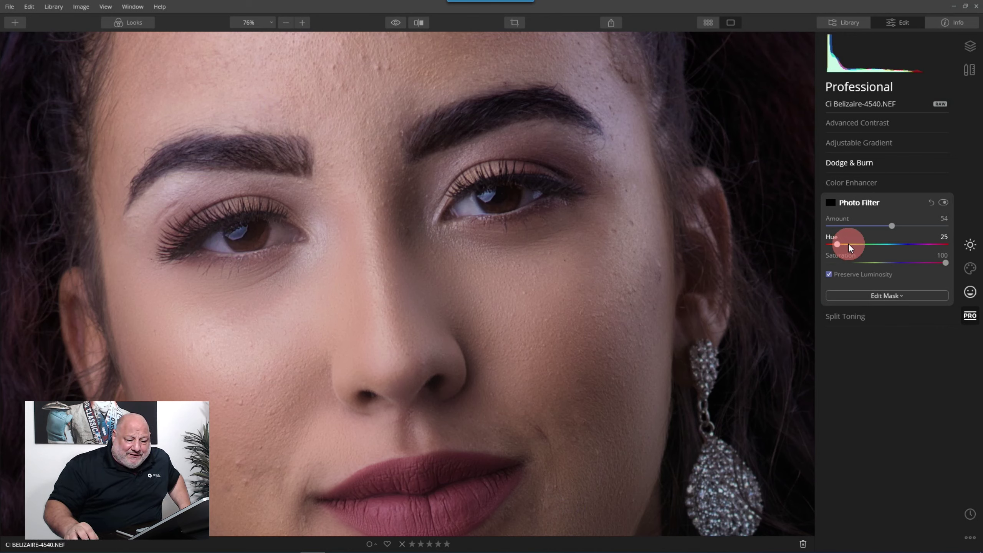
# Try a green iris color by shifting the Photo Filter hue, and settle on a hue of 24
pyautogui.moveTo(836, 245); pyautogui.dragTo(883, 252)
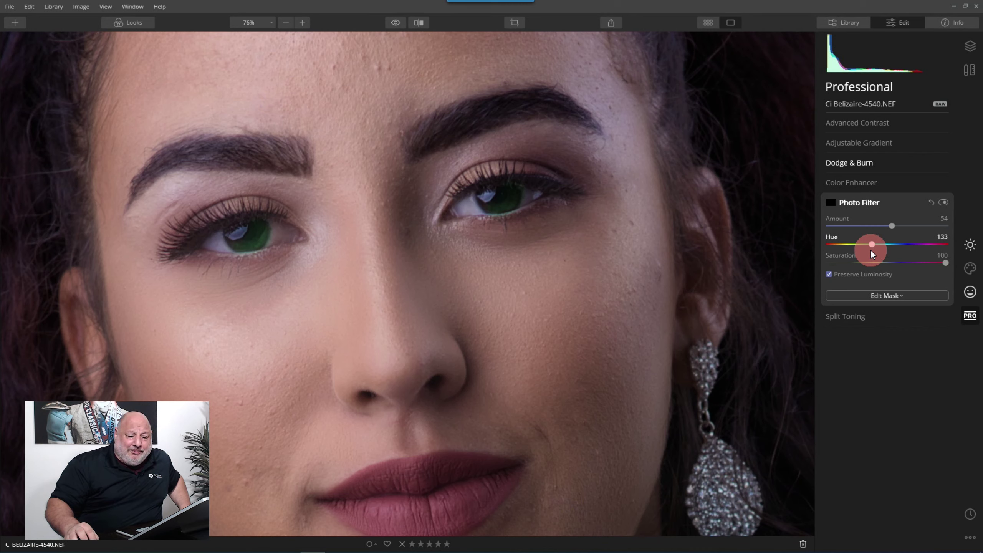
pyautogui.moveTo(871, 251); pyautogui.dragTo(837, 252)
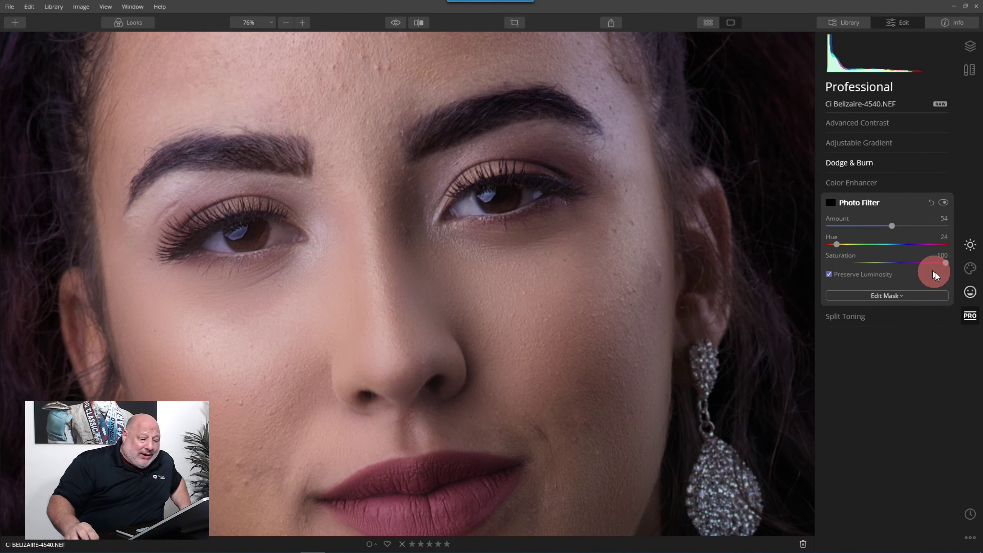
# Display the Photo Filter's brush mask overlay to check which parts of the irises it covers, and leave mask editing
pyautogui.click(900, 294)
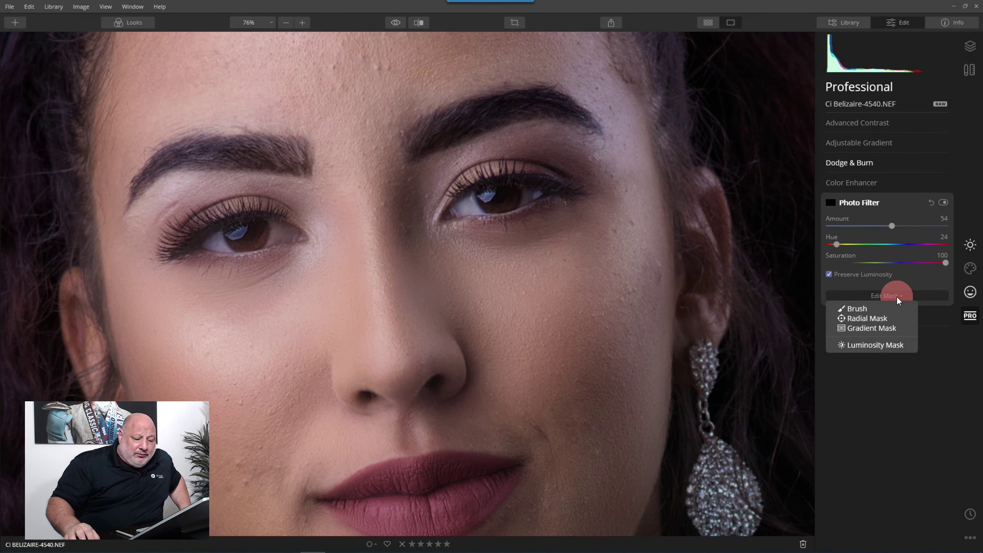
pyautogui.click(879, 306)
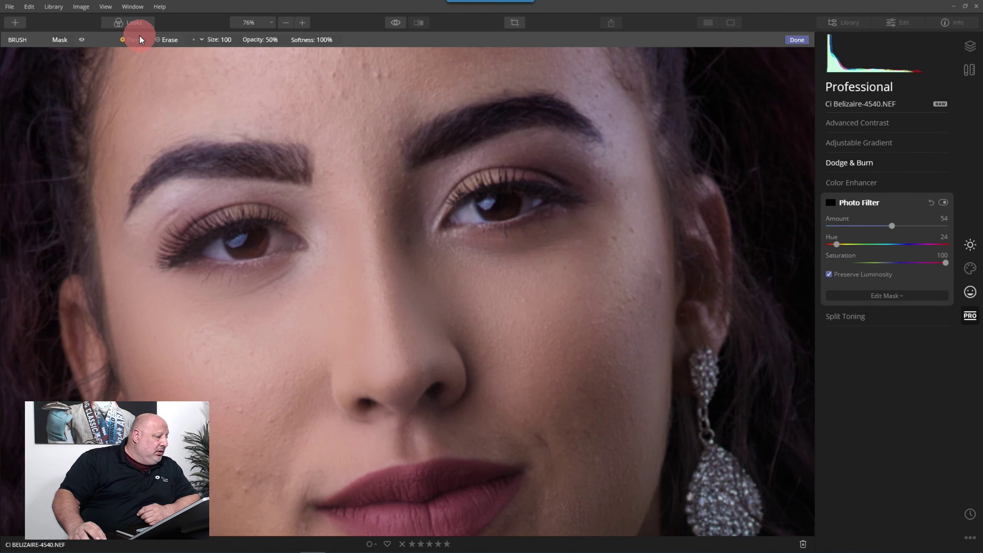
pyautogui.click(82, 39)
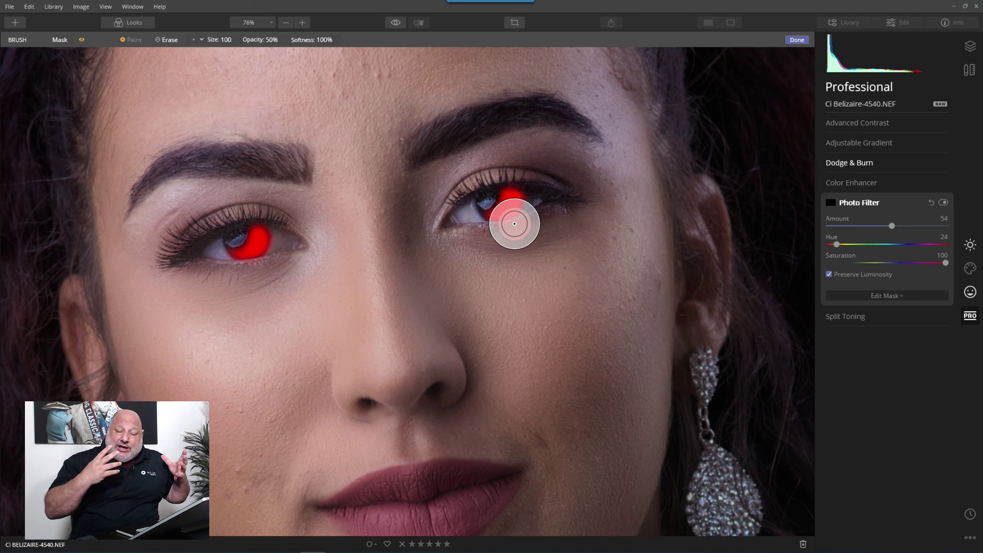
pyautogui.click(797, 40)
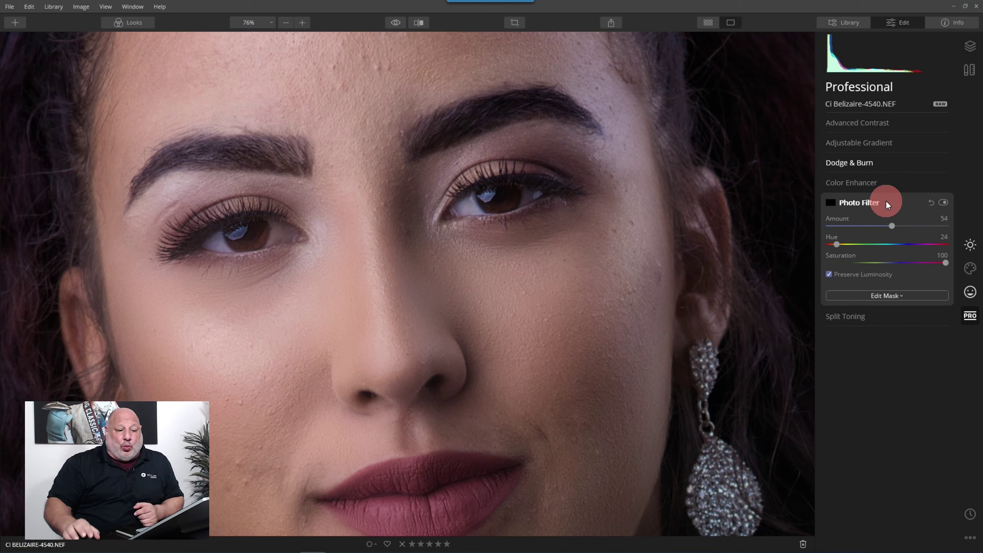
# Delete the Catch lights and Eyelinner adjustment layers, leaving only the base photo layer
pyautogui.click(970, 46)
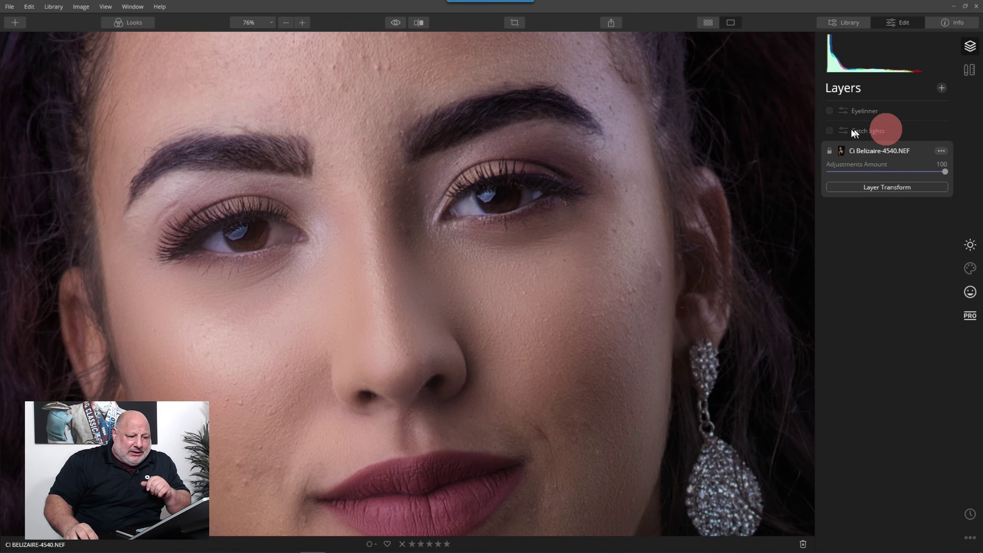
pyautogui.click(830, 130)
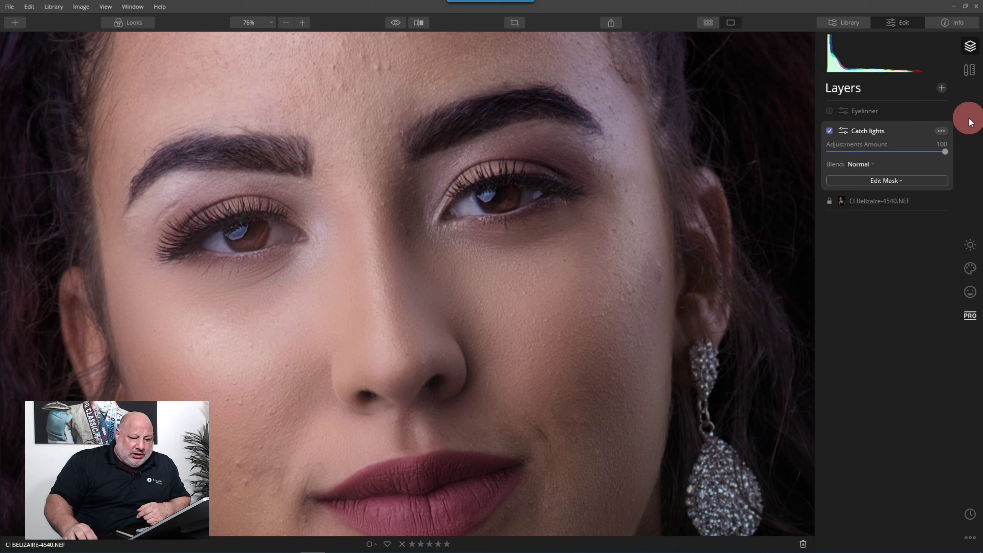
pyautogui.click(941, 132)
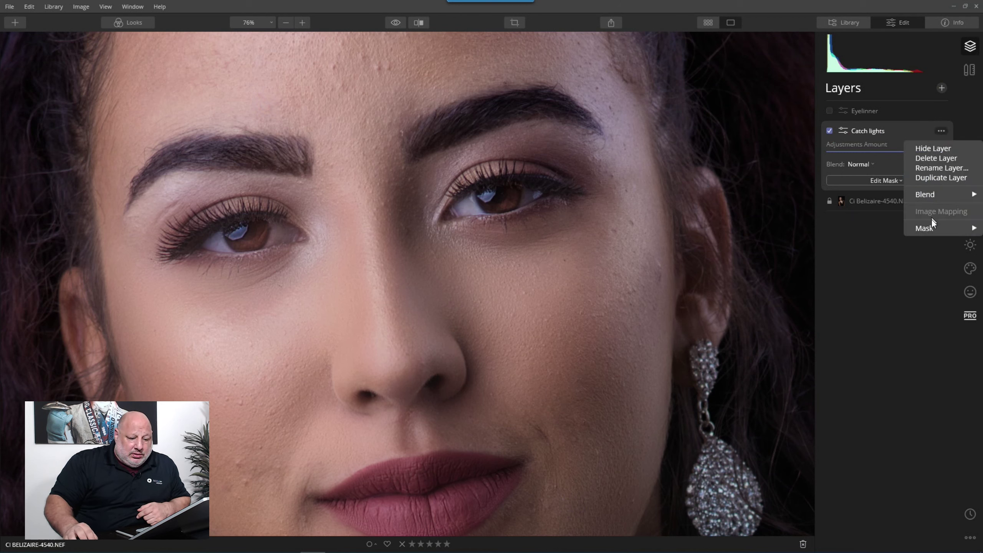
pyautogui.click(937, 158)
pyautogui.click(877, 114)
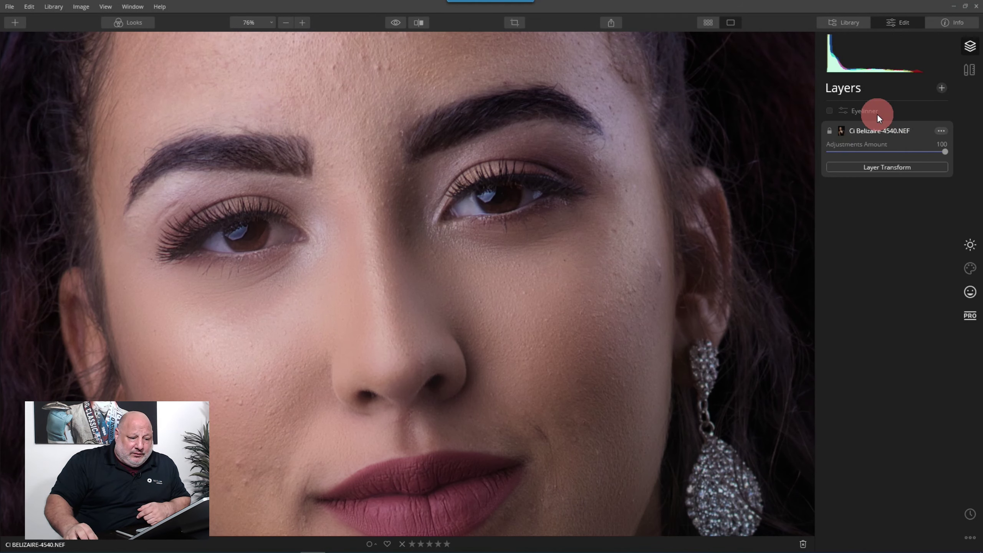
pyautogui.click(942, 112)
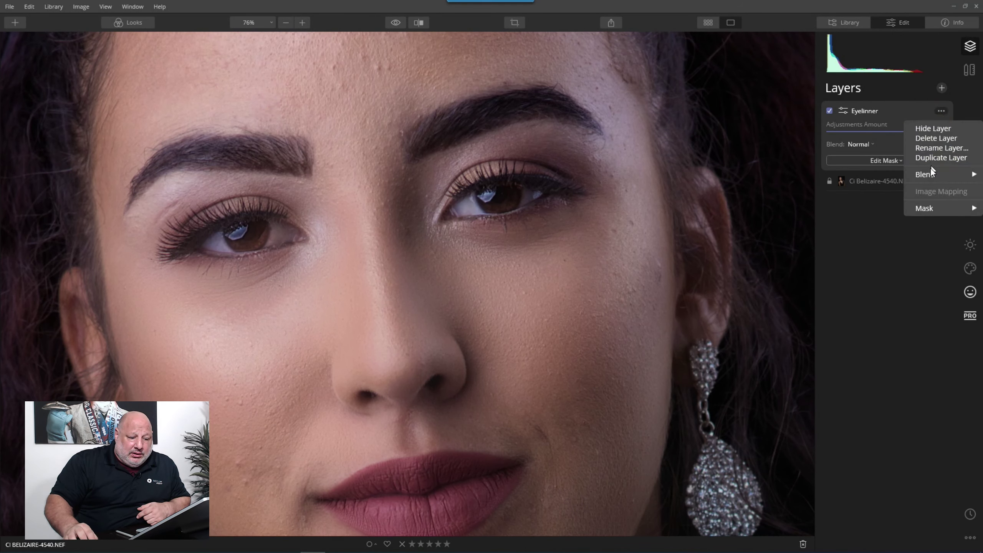
pyautogui.click(941, 139)
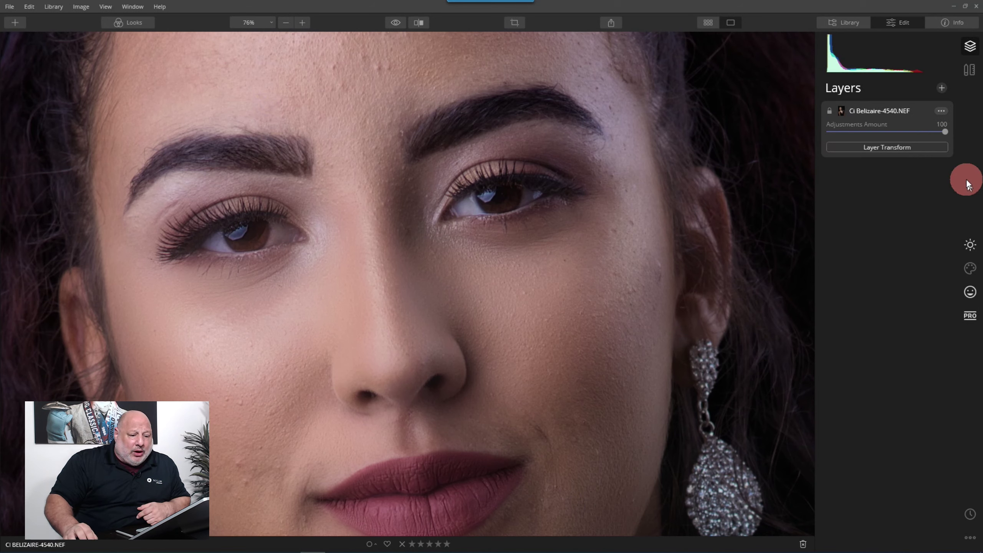
# Add a new adjustment layer above the photo and start Dodge & Burn painting on it
pyautogui.click(940, 85)
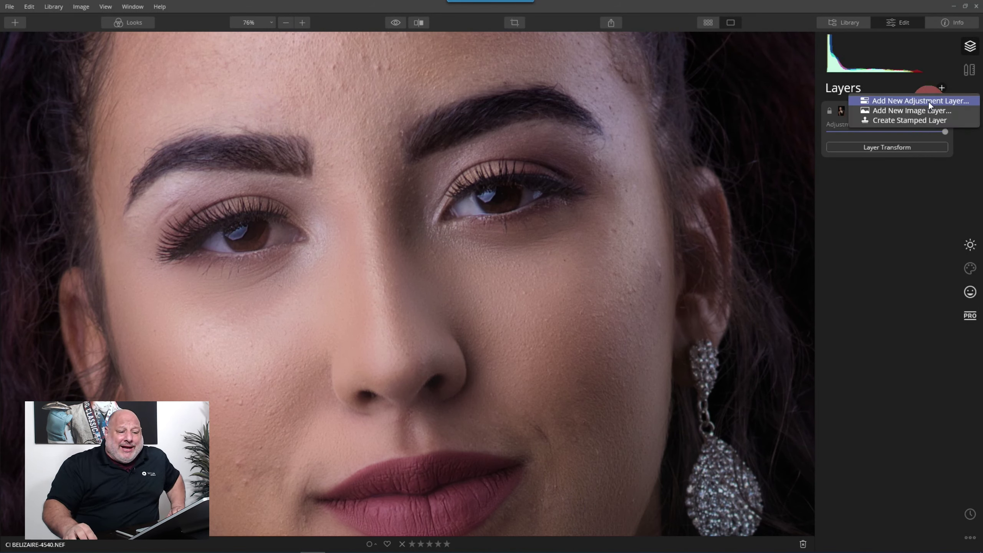
pyautogui.click(928, 101)
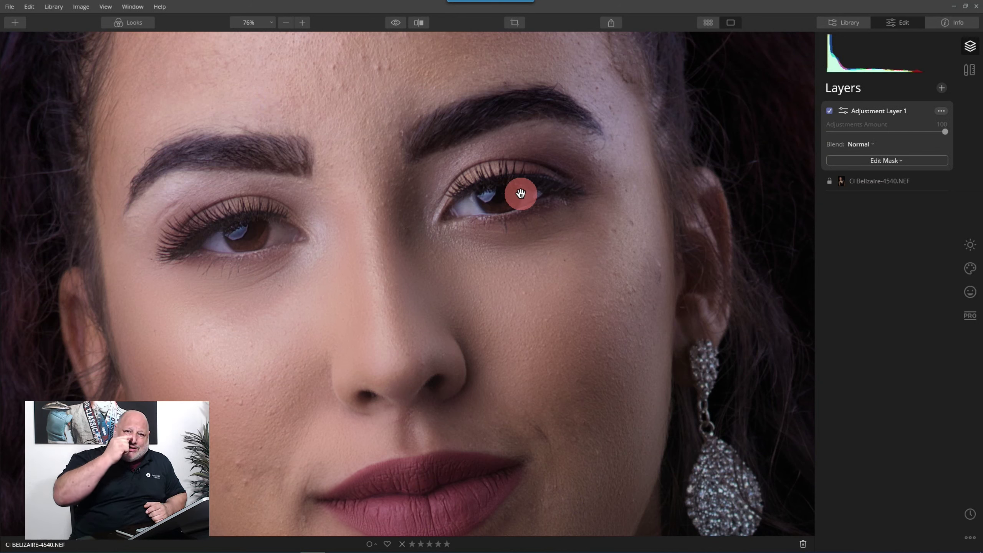
pyautogui.click(970, 315)
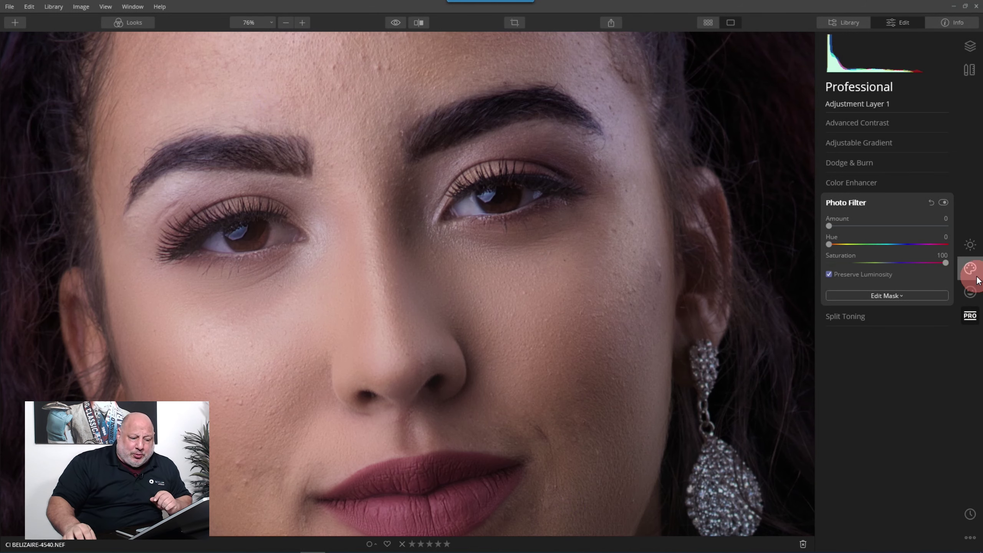
pyautogui.click(847, 164)
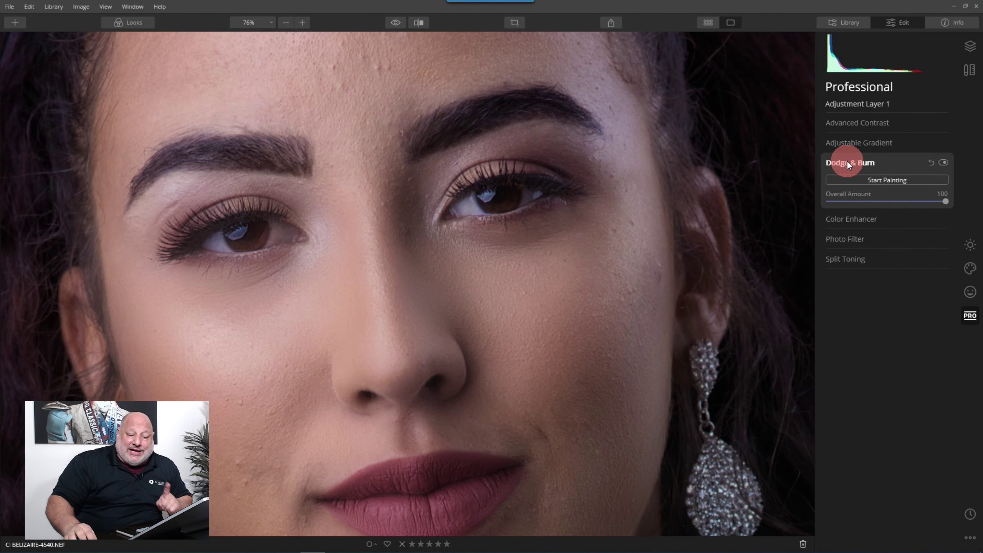
pyautogui.click(878, 179)
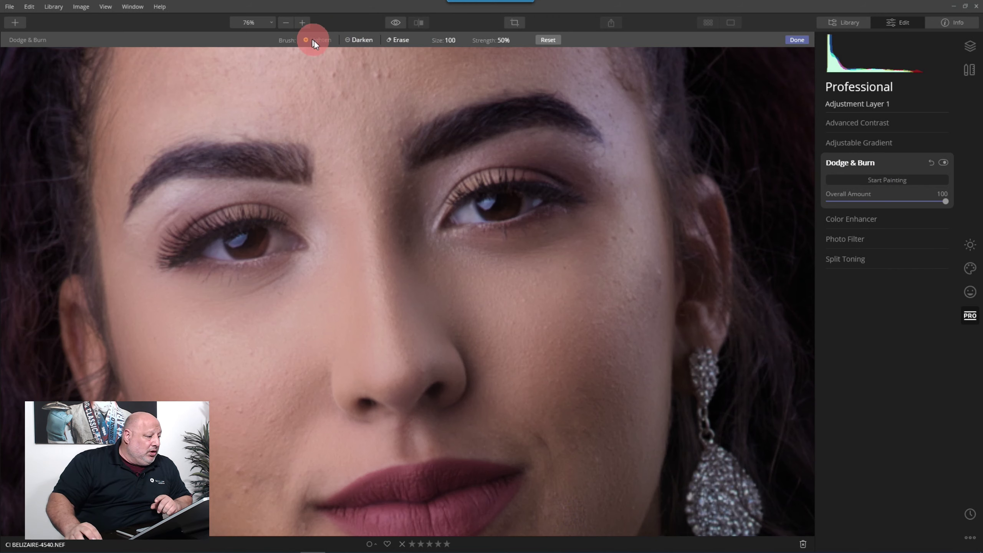
# Configure the Dodge & Burn Lighten brush with 100% strength and a size of 40 for the eye
pyautogui.click(500, 38)
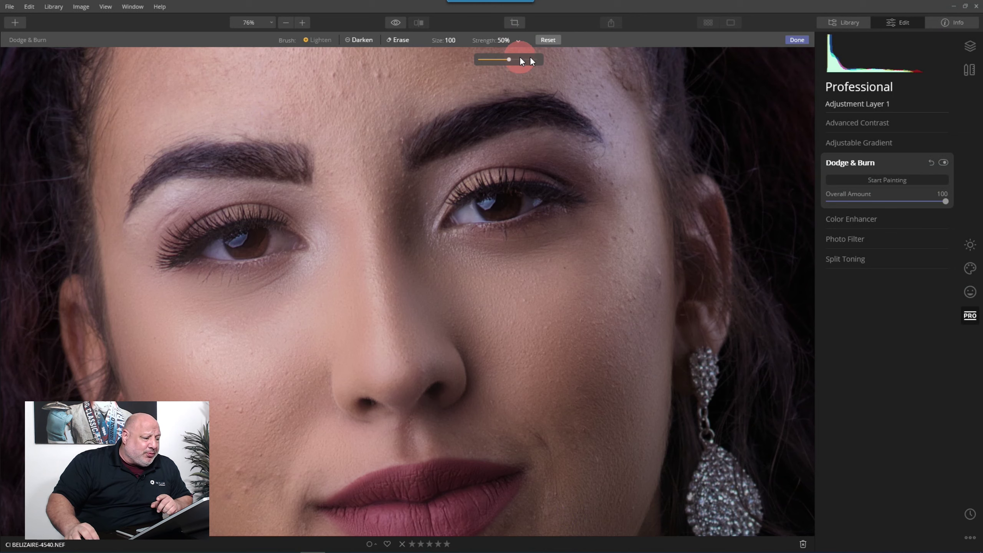
pyautogui.moveTo(508, 62); pyautogui.dragTo(595, 27)
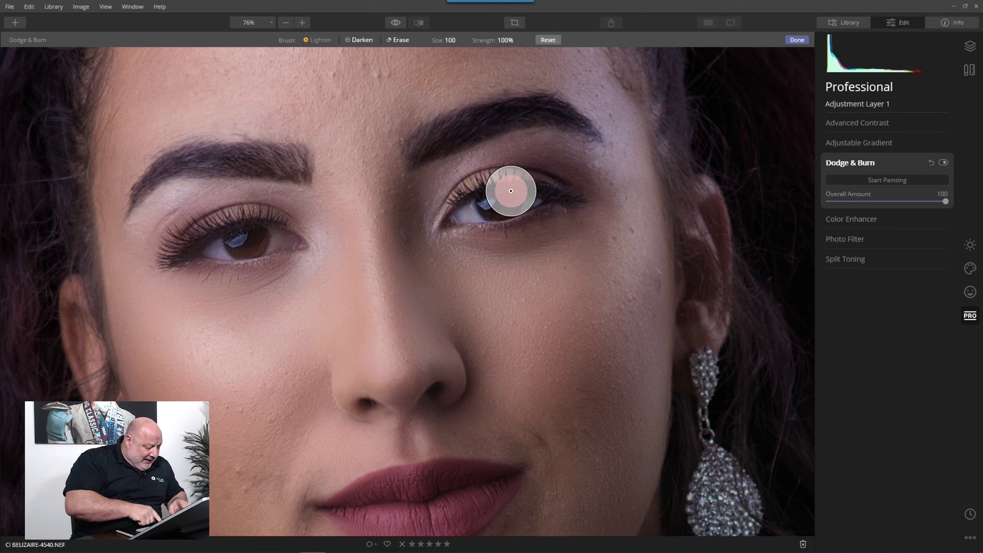
pyautogui.click(511, 191)
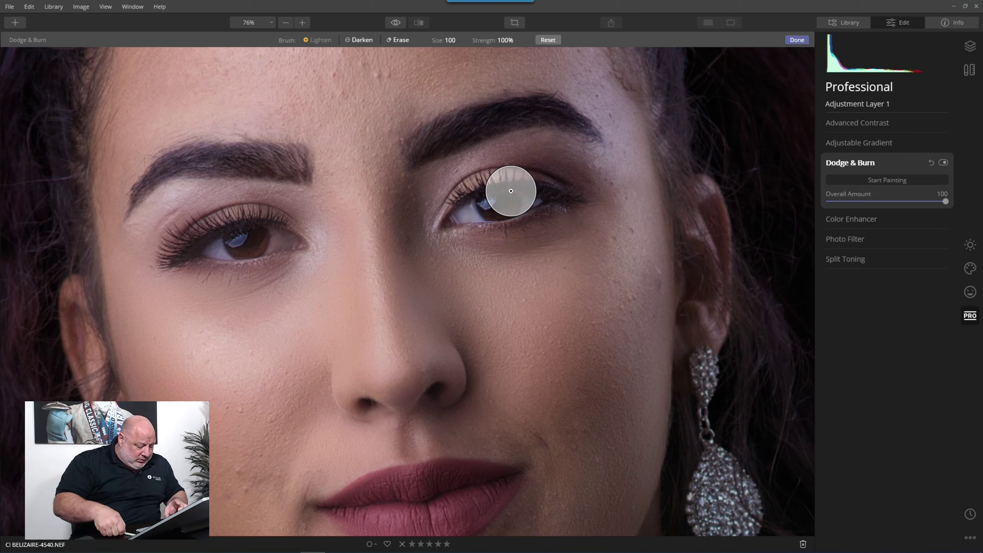
pyautogui.press('[')
pyautogui.press('[')
pyautogui.press('[')
pyautogui.press('[')
pyautogui.press('[')
pyautogui.press('[')
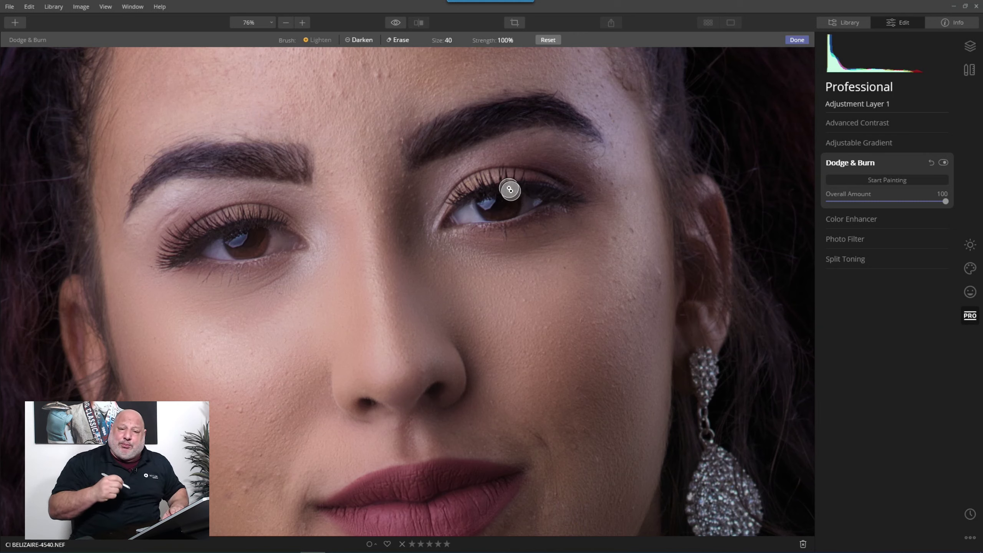
# Lighten the irises of both eyes with the Dodge & Burn brush at size 28
pyautogui.press('[')
pyautogui.press('[')
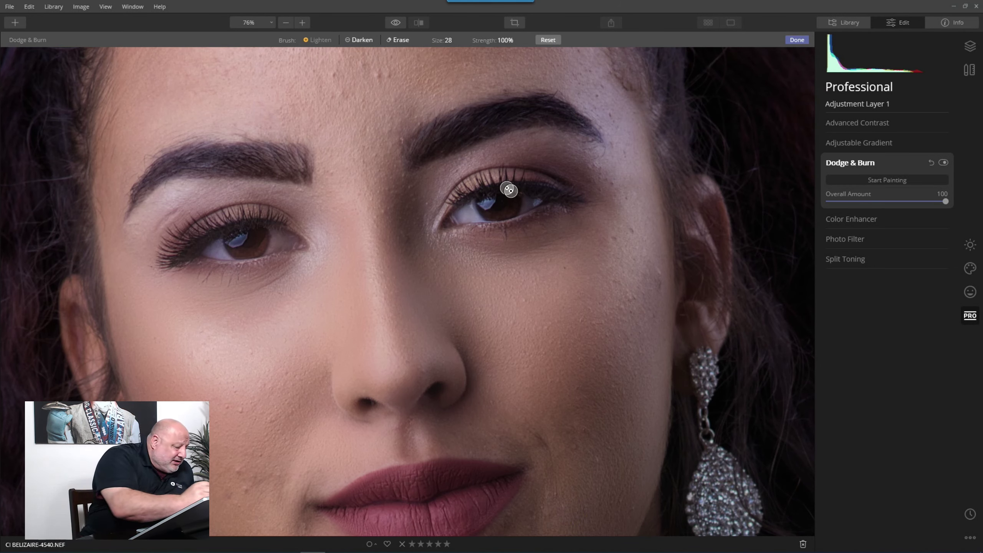
pyautogui.moveTo(265, 237)
pyautogui.mouseDown()
pyautogui.moveTo(246, 253)
pyautogui.moveTo(262, 239)
pyautogui.mouseUp()
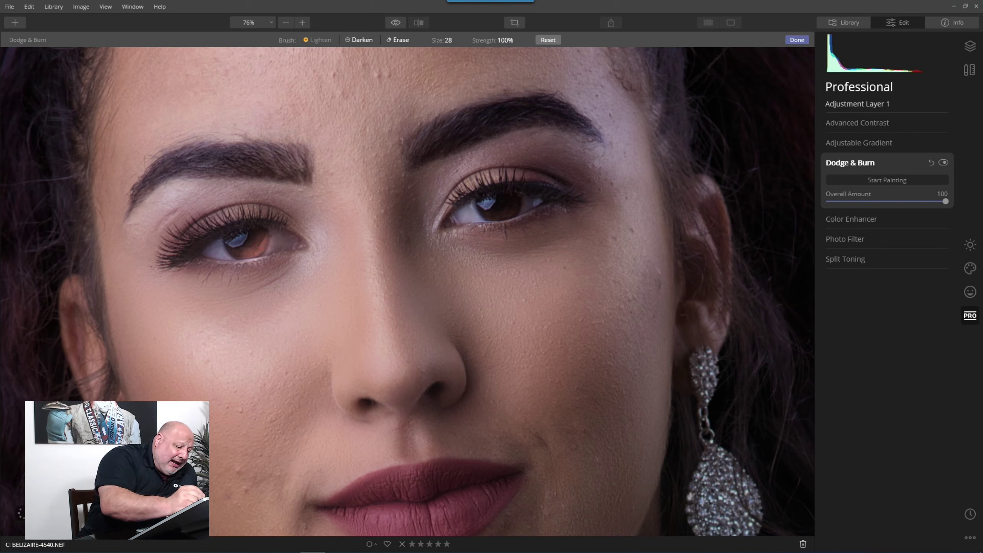
pyautogui.moveTo(515, 204); pyautogui.dragTo(501, 205)
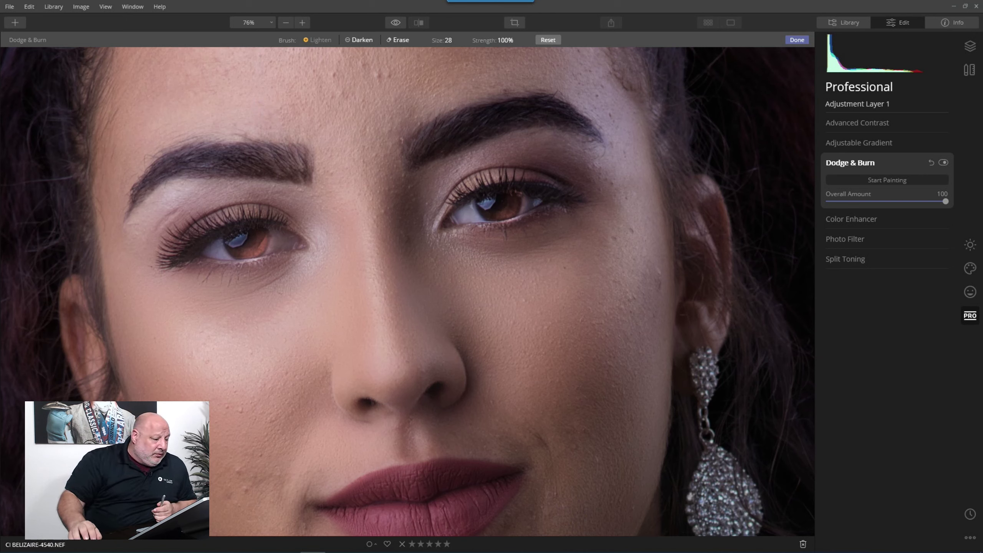
# Erase the stray lightening around the edges of both irises with the Dodge & Burn Erase brush
pyautogui.click(399, 40)
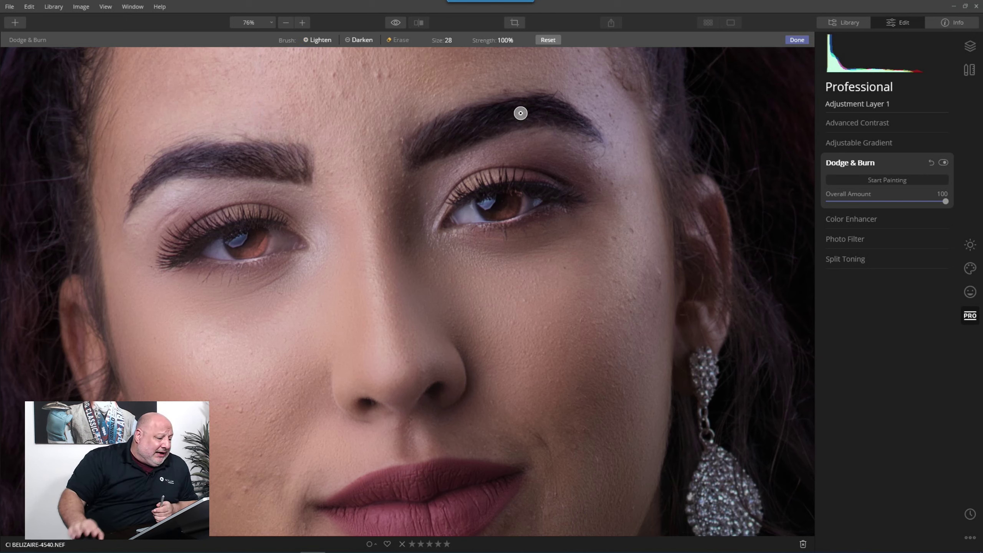
pyautogui.moveTo(534, 206)
pyautogui.mouseDown()
pyautogui.moveTo(527, 200)
pyautogui.moveTo(501, 226)
pyautogui.moveTo(533, 189)
pyautogui.moveTo(527, 202)
pyautogui.mouseUp()
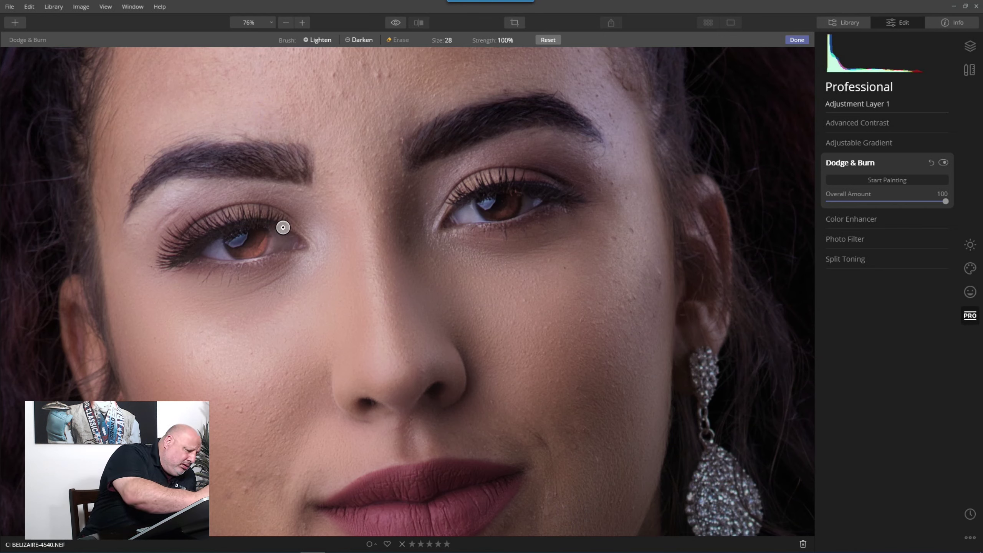
pyautogui.moveTo(281, 226)
pyautogui.mouseDown()
pyautogui.moveTo(259, 264)
pyautogui.moveTo(221, 265)
pyautogui.moveTo(272, 257)
pyautogui.moveTo(288, 219)
pyautogui.mouseUp()
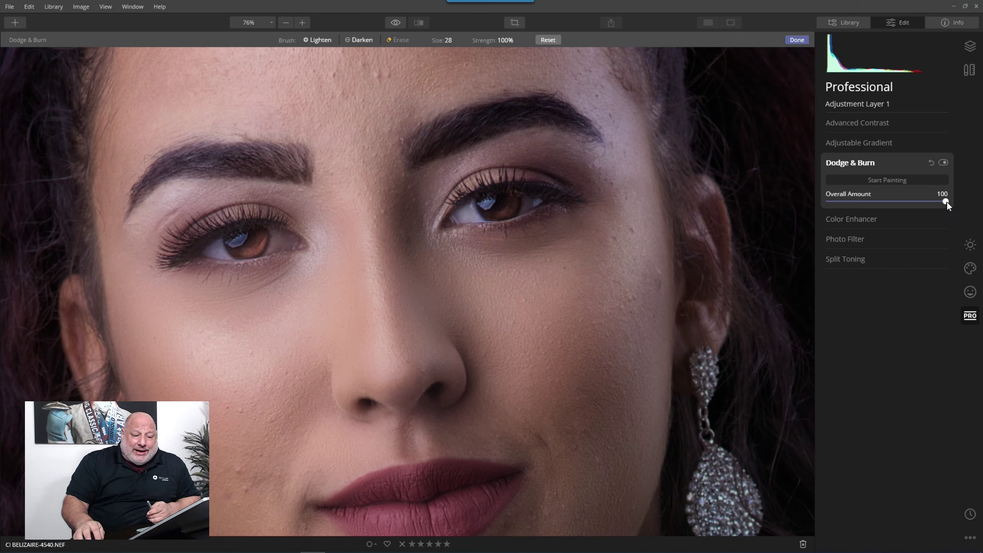
# Set the overall amount of the iris lightening in Dodge & Burn to 51
pyautogui.moveTo(947, 204); pyautogui.dragTo(831, 210)
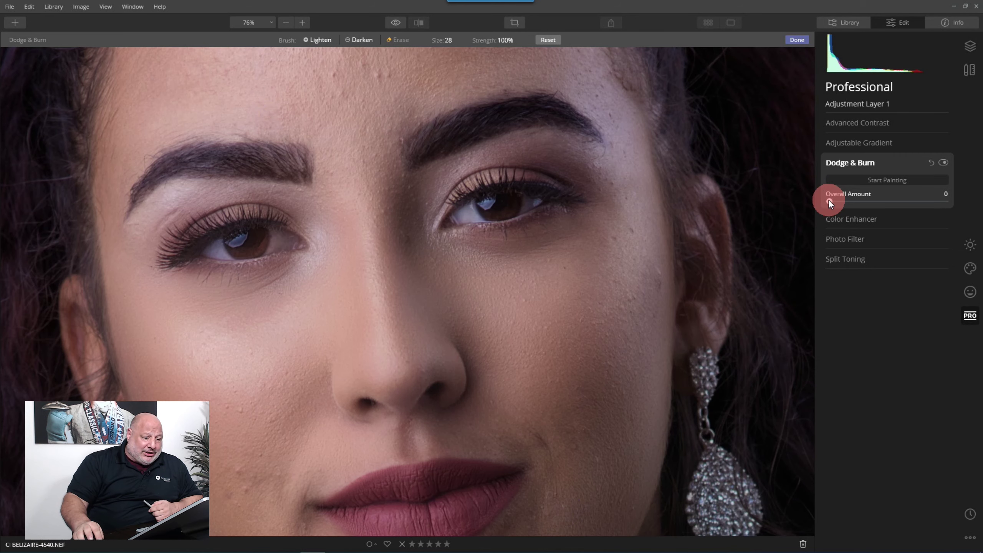
pyautogui.moveTo(829, 200); pyautogui.dragTo(885, 204)
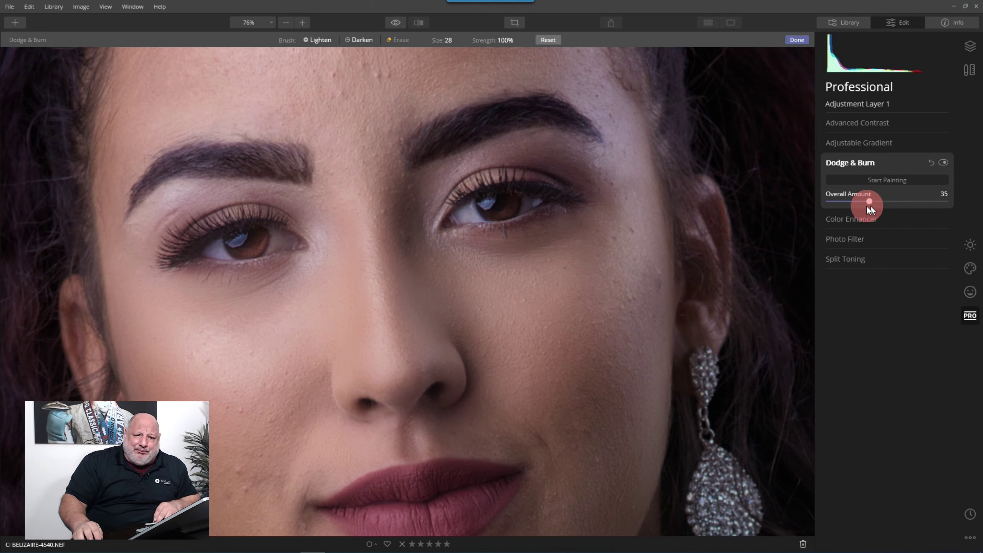
pyautogui.moveTo(866, 205); pyautogui.dragTo(899, 200)
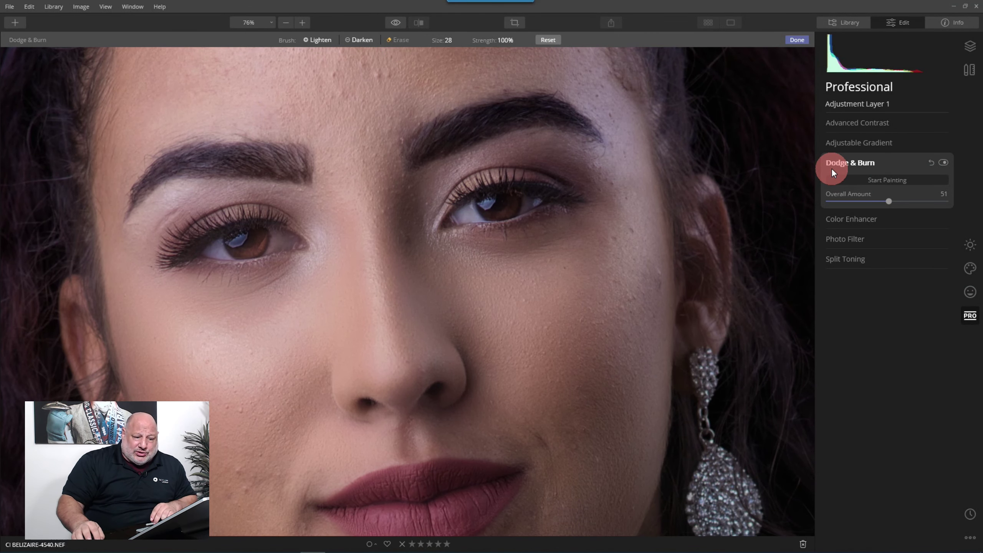
# Rename the adjustment layer that holds the iris lightening as "Catch light"
pyautogui.click(978, 45)
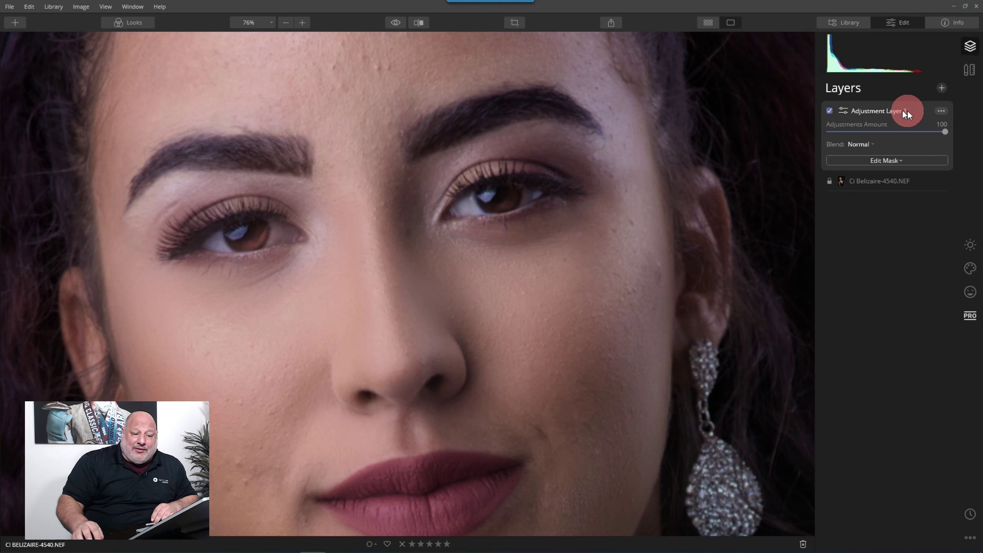
pyautogui.click(943, 111)
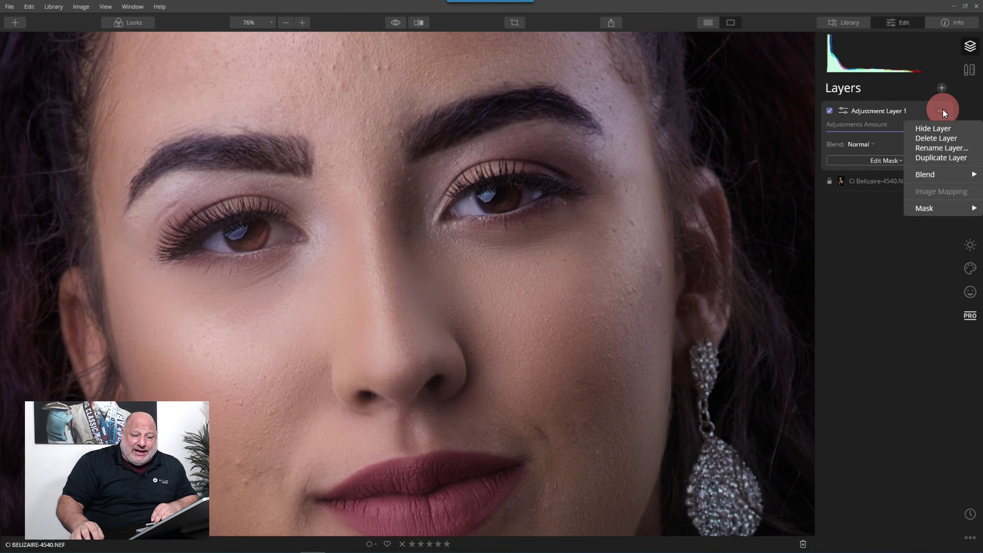
pyautogui.click(935, 148)
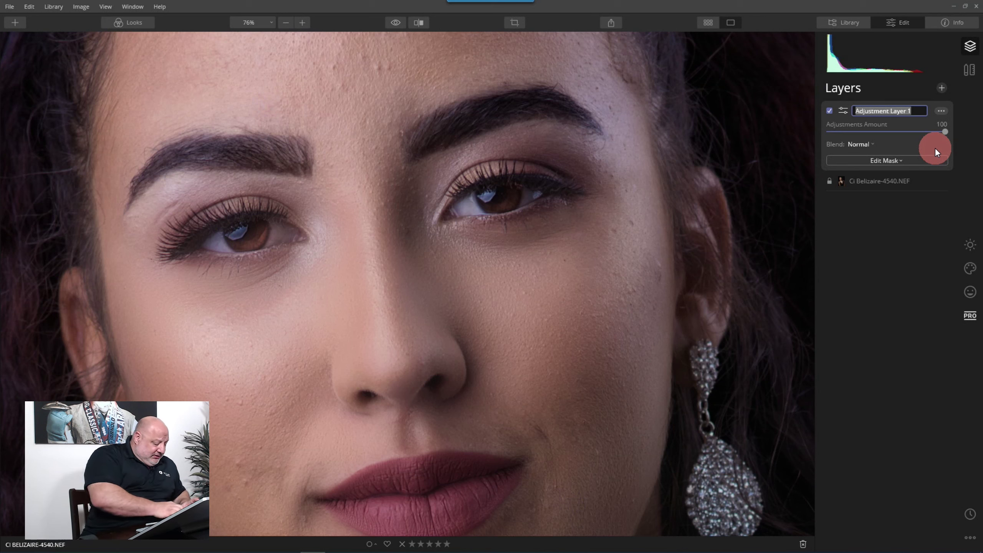
pyautogui.write('Catc')
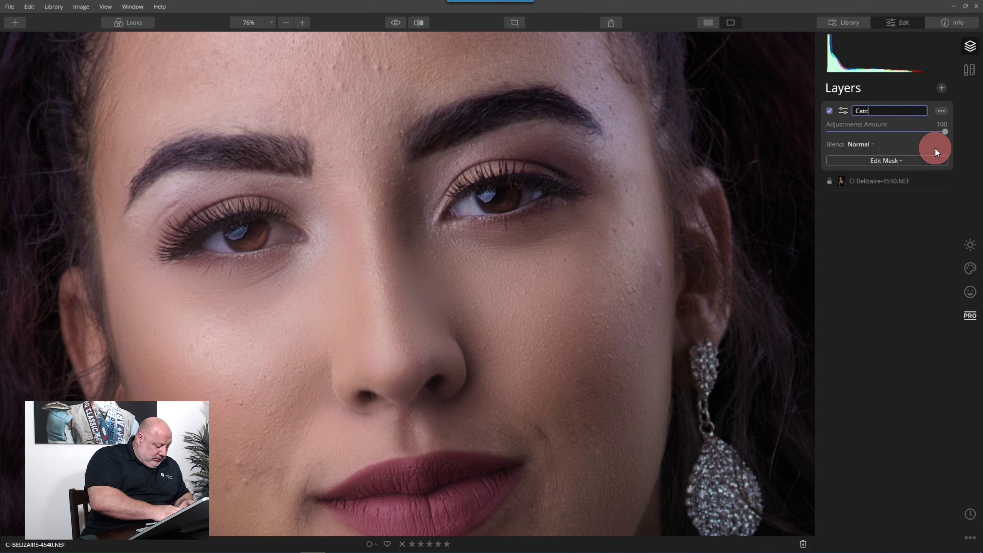
pyautogui.write('h light')
pyautogui.press('Return')
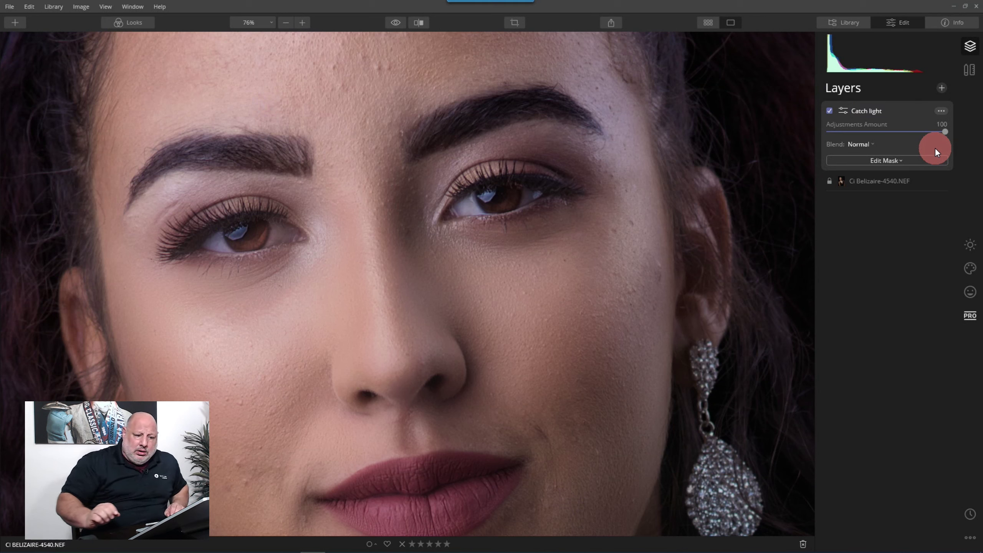
# Add a new adjustment layer above Catch light and name it "Eyeliner"
pyautogui.click(941, 87)
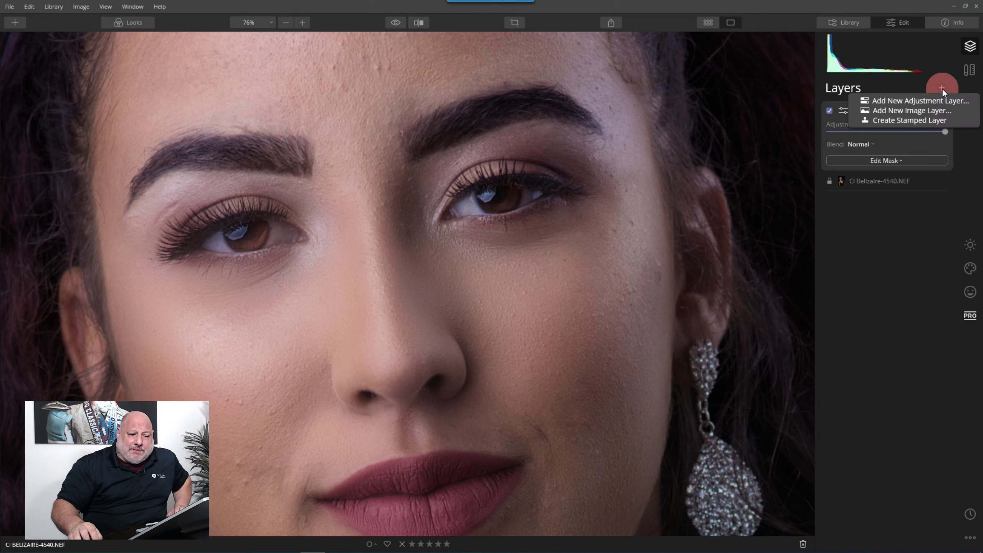
pyautogui.click(933, 99)
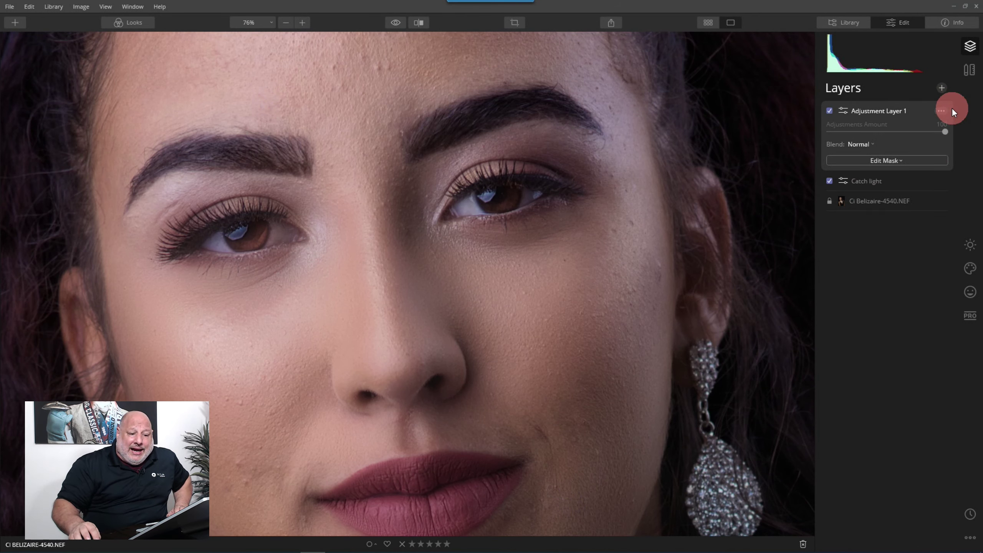
pyautogui.click(944, 108)
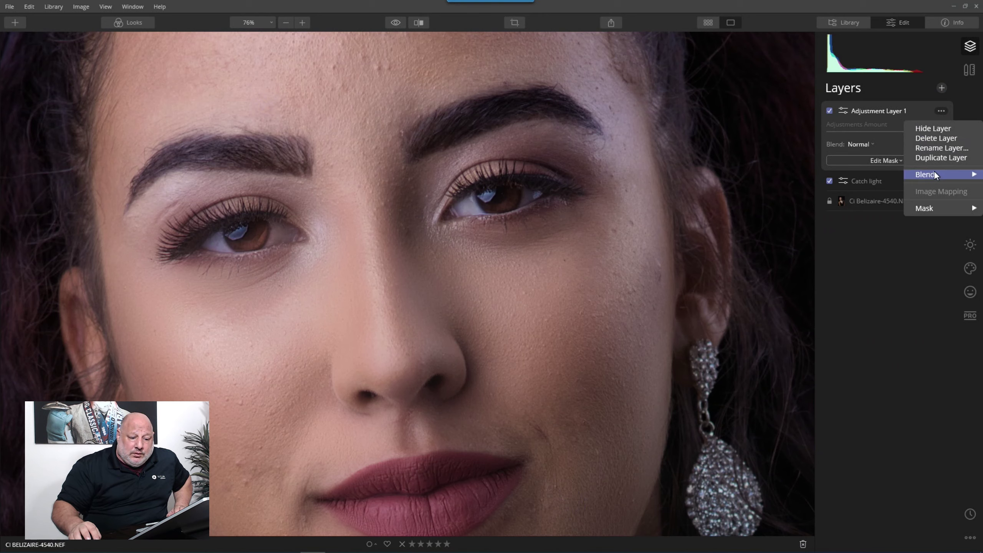
pyautogui.click(932, 146)
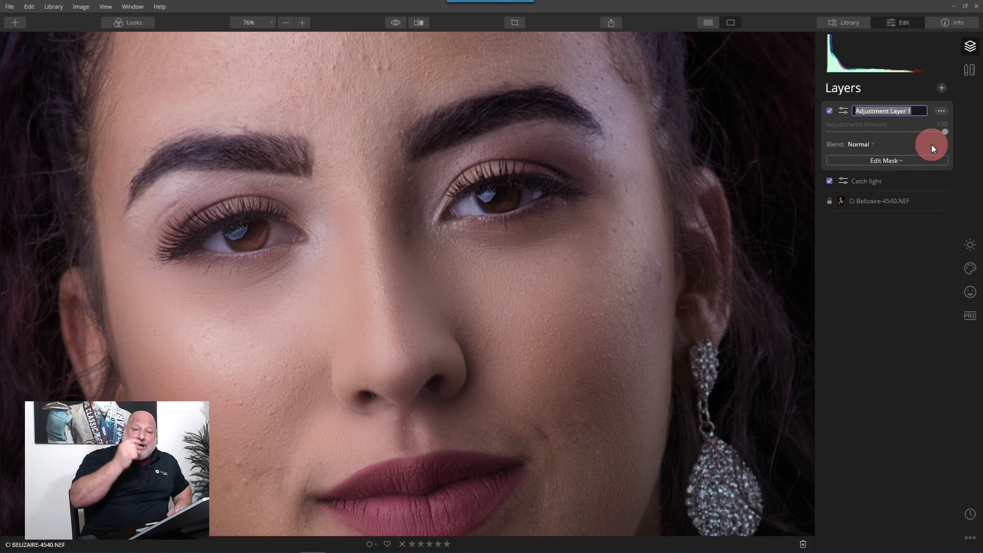
pyautogui.write('Eye')
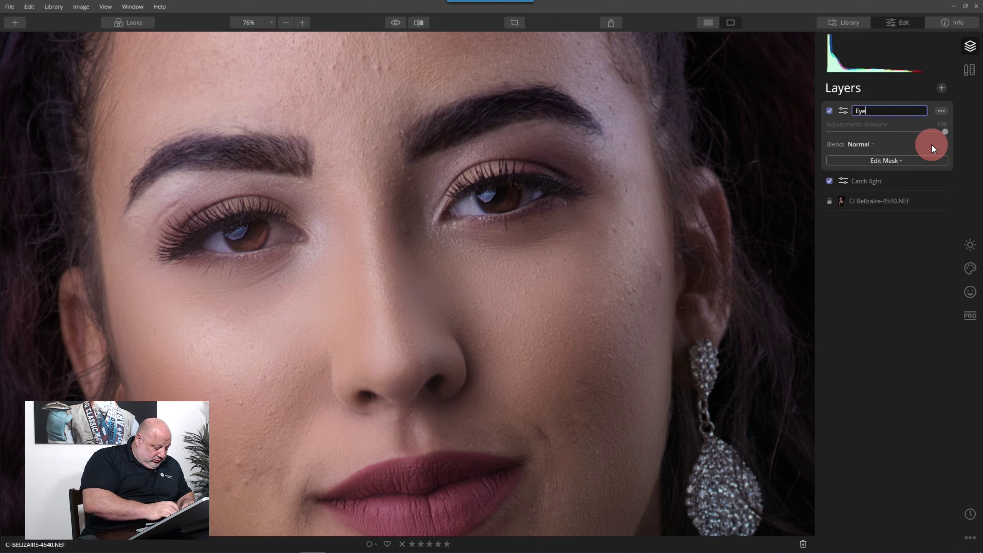
pyautogui.write('liner')
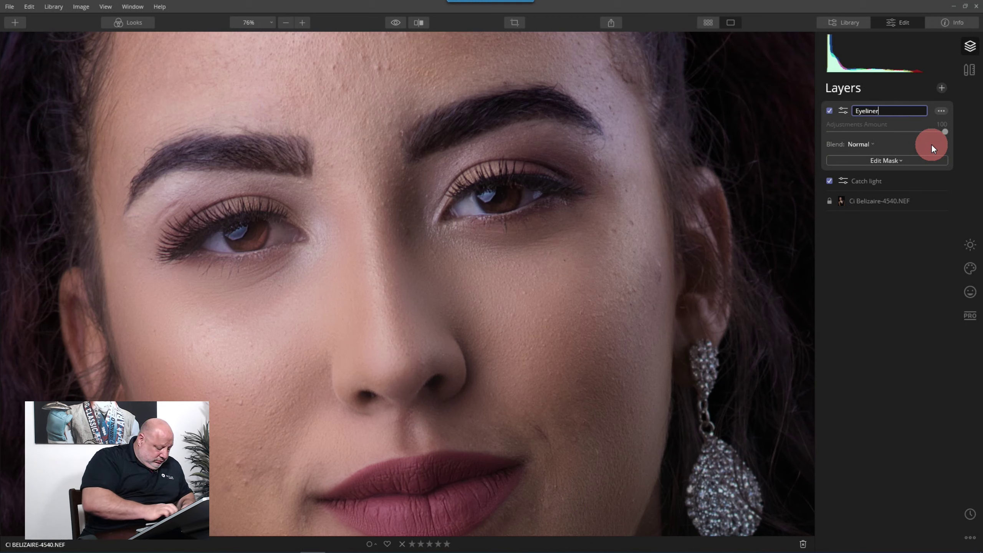
pyautogui.press('Return')
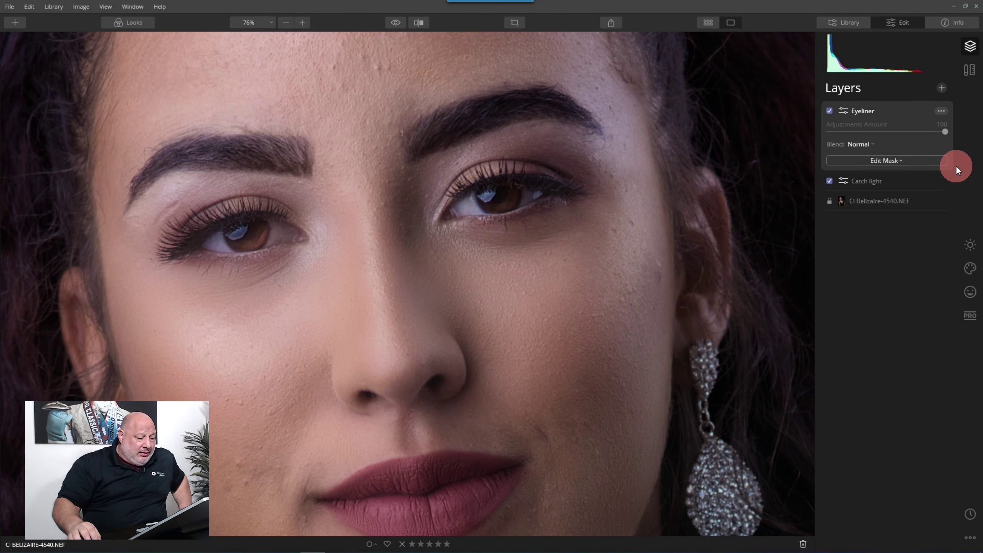
# Start Dodge & Burn painting on the Eyeliner layer with the Darken brush at 100% strength
pyautogui.click(970, 316)
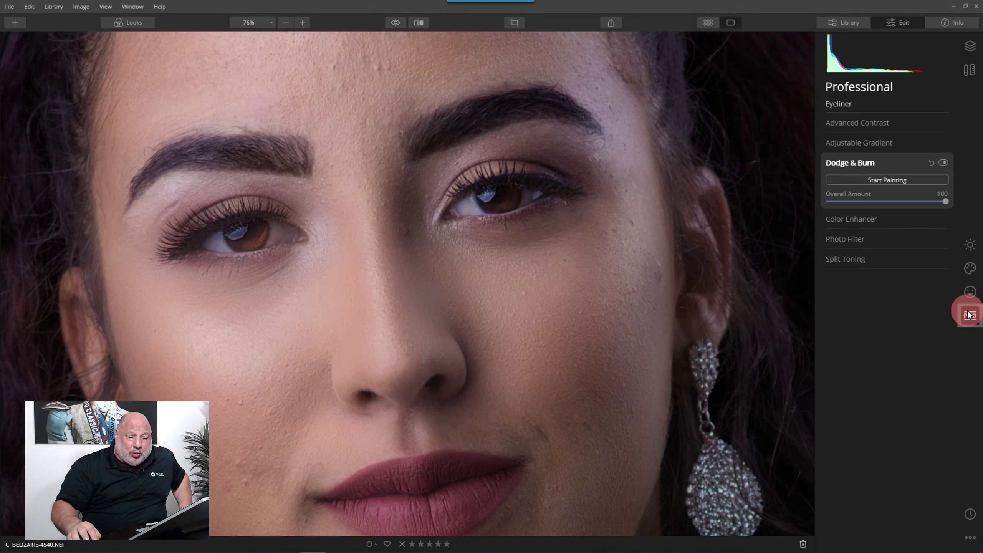
pyautogui.click(894, 180)
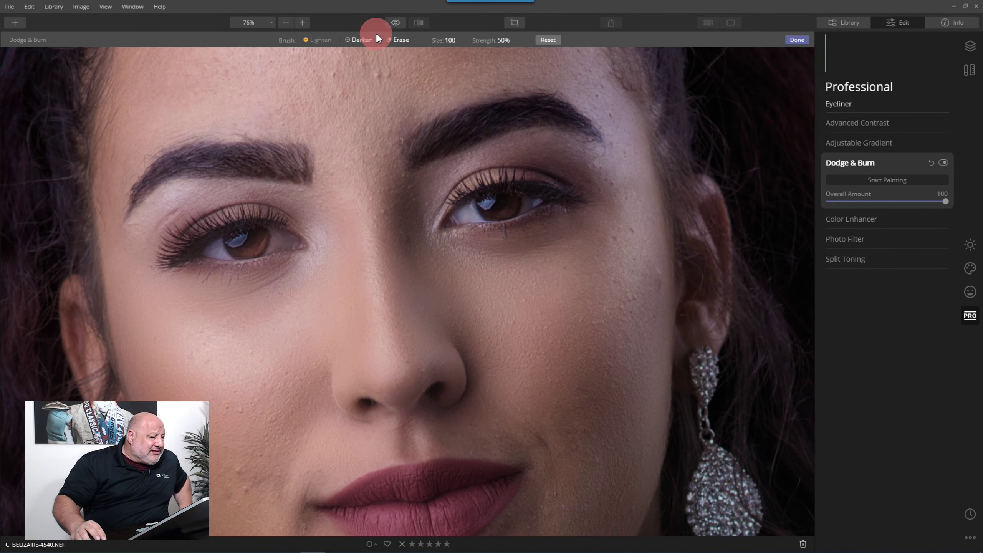
pyautogui.click(359, 39)
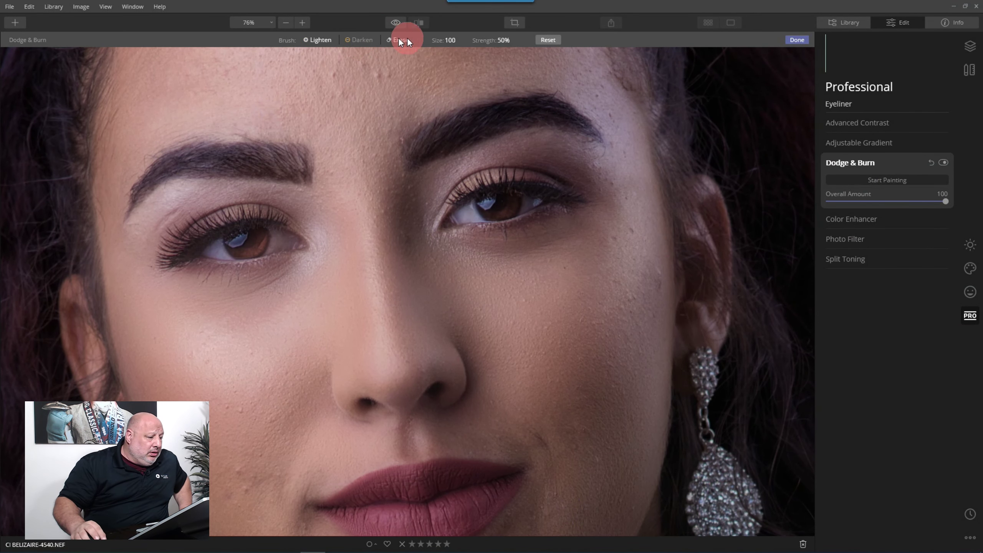
pyautogui.click(503, 40)
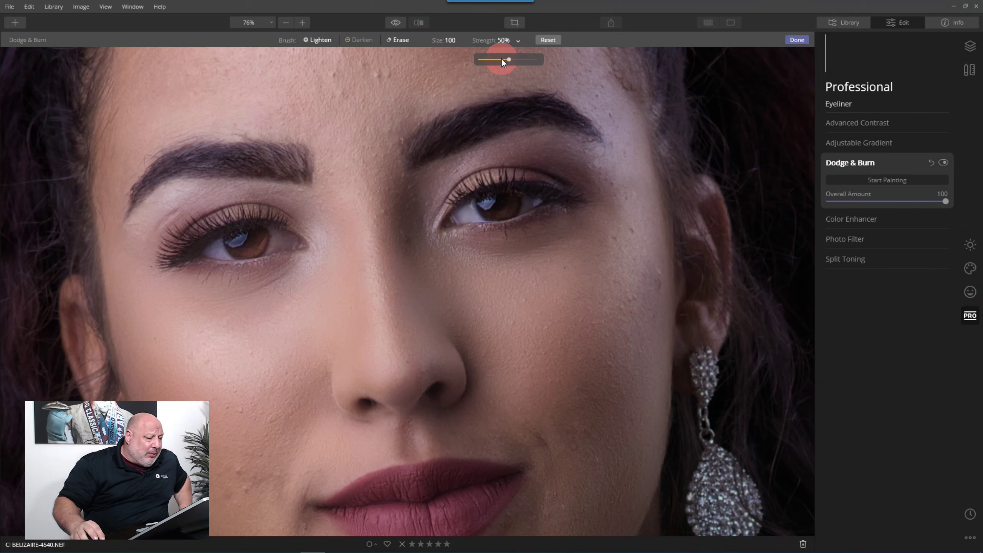
pyautogui.moveTo(507, 59); pyautogui.dragTo(580, 47)
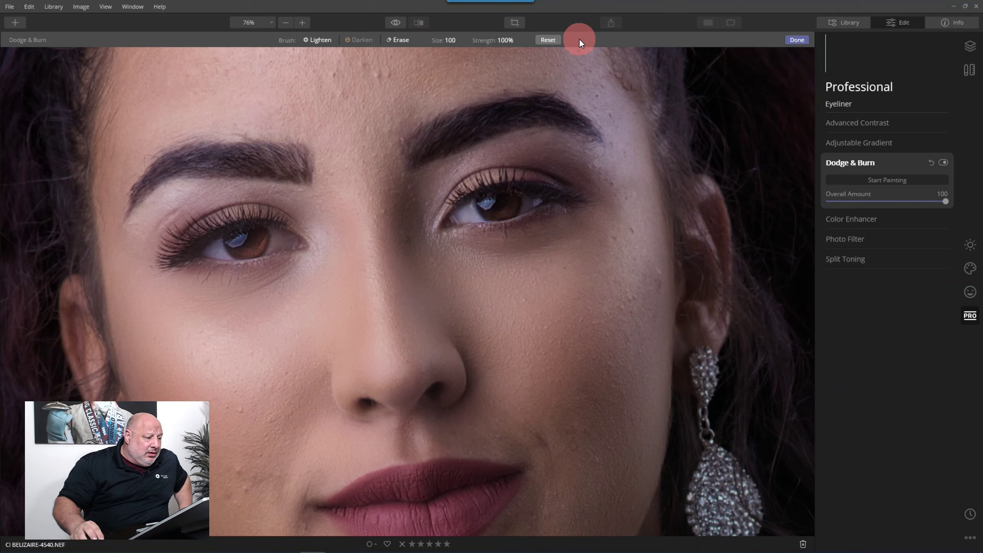
# Paint dark eyeliner along the lower lash lines of both eyes with a size 10 brush
pyautogui.press('[')
pyautogui.press('[')
pyautogui.press('[')
pyautogui.press('[')
pyautogui.press('[')
pyautogui.press('[')
pyautogui.press('[')
pyautogui.press('[')
pyautogui.press('[')
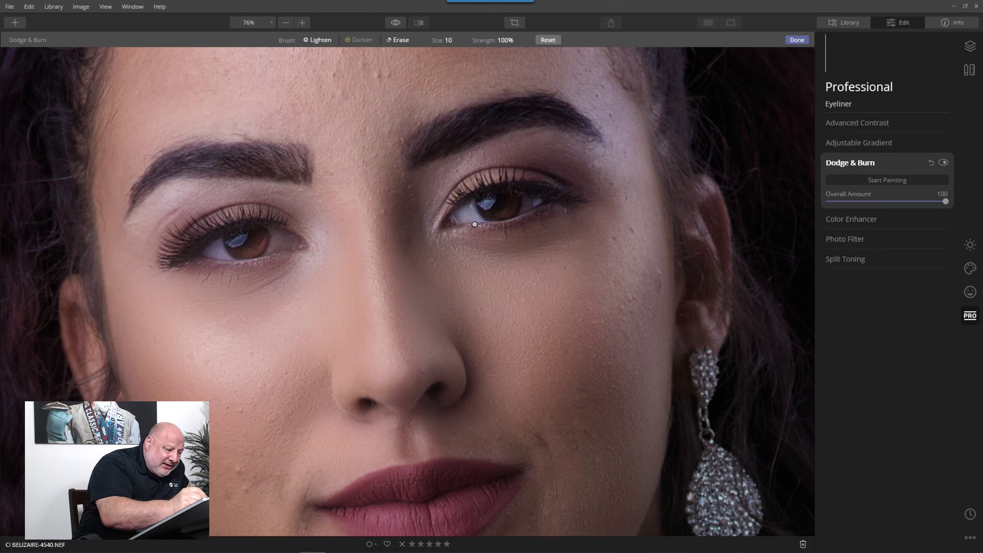
pyautogui.moveTo(544, 205)
pyautogui.mouseDown()
pyautogui.moveTo(499, 225)
pyautogui.moveTo(460, 226)
pyautogui.mouseUp()
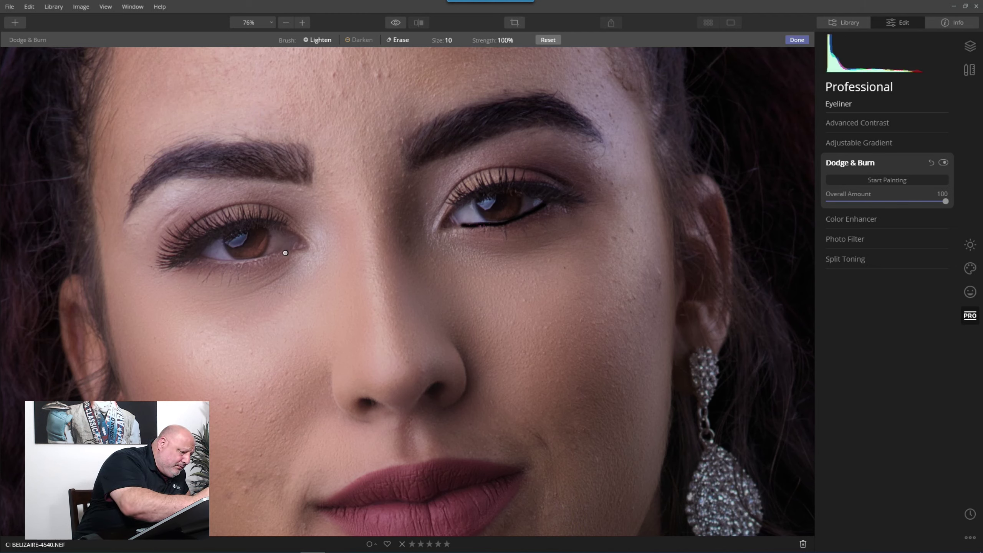
pyautogui.moveTo(285, 253)
pyautogui.mouseDown()
pyautogui.moveTo(228, 263)
pyautogui.moveTo(191, 255)
pyautogui.mouseUp()
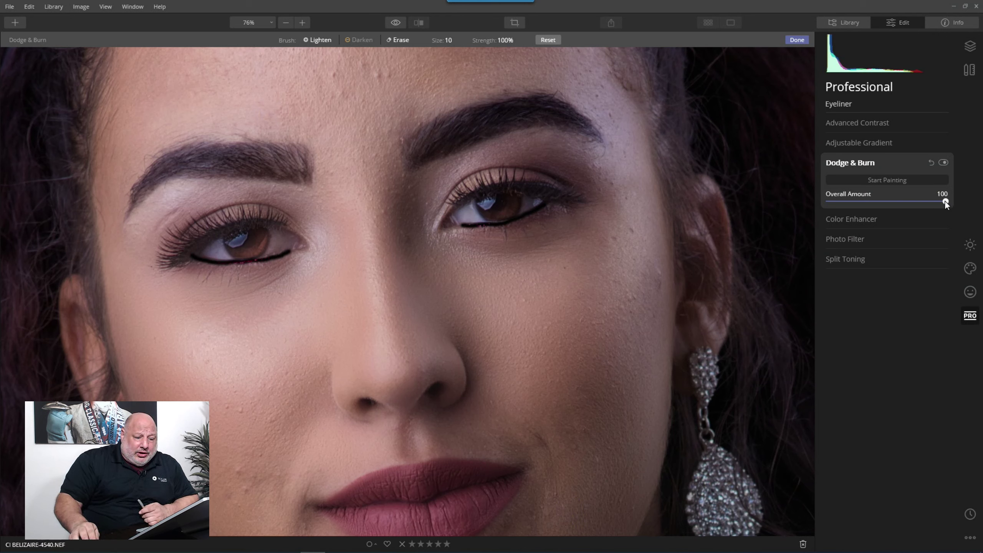
# Set the eyeliner's Dodge & Burn overall amount to 31, and compare the eyes with the effect off and on
pyautogui.moveTo(945, 201); pyautogui.dragTo(853, 210)
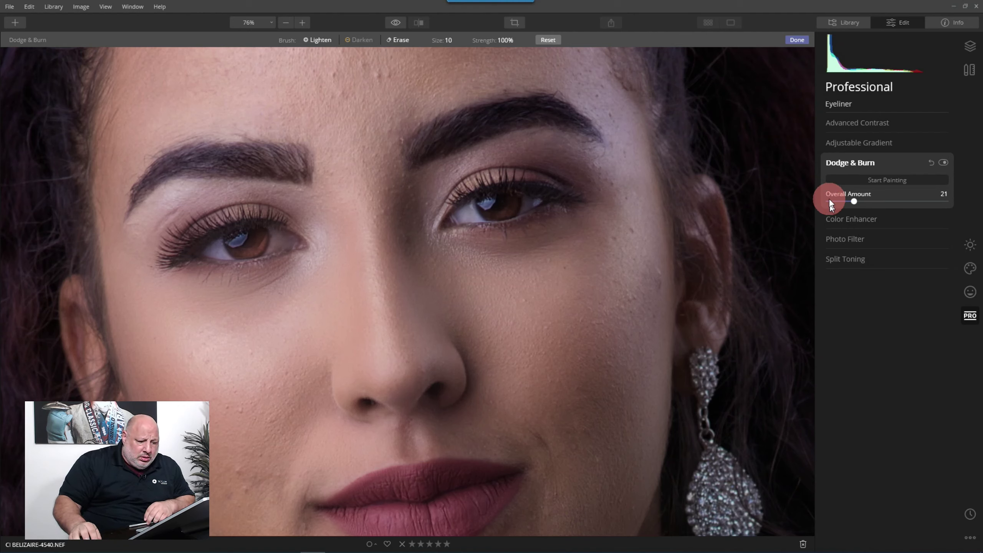
pyautogui.moveTo(852, 202); pyautogui.dragTo(883, 203)
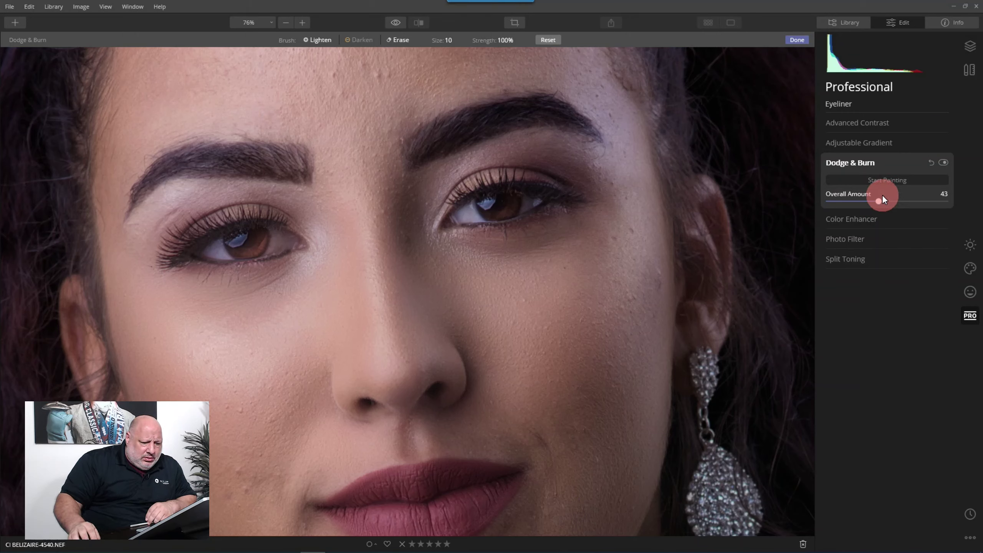
pyautogui.moveTo(879, 200); pyautogui.dragTo(866, 202)
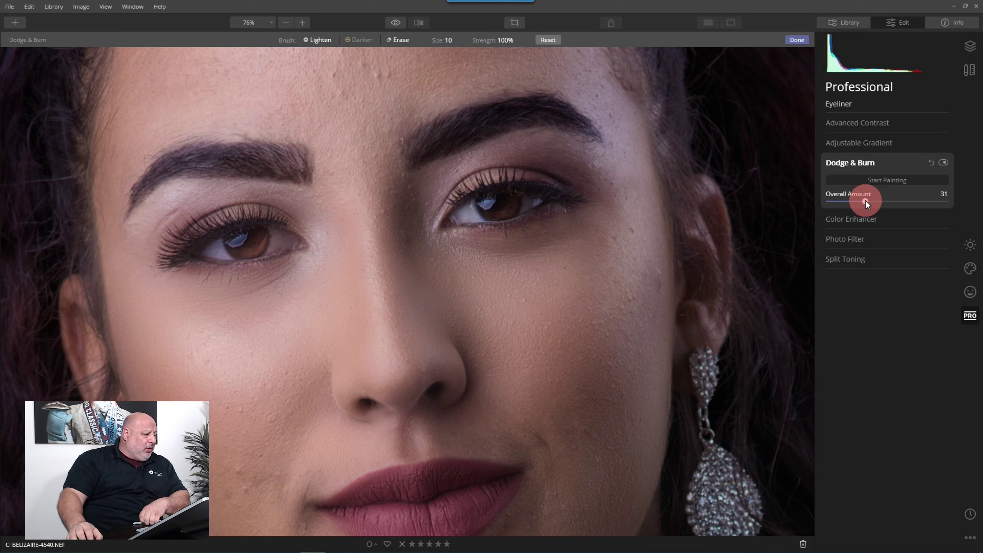
pyautogui.click(797, 39)
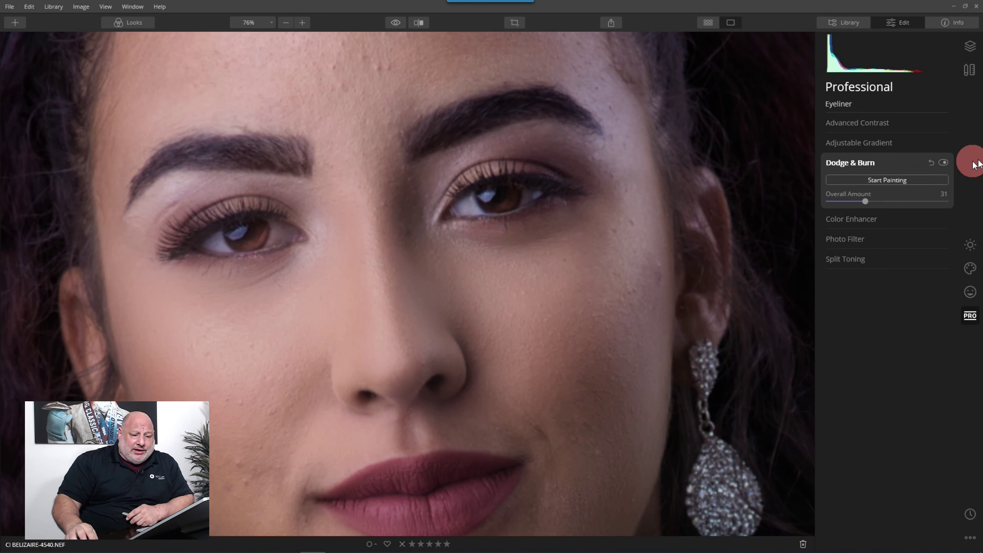
pyautogui.click(943, 162)
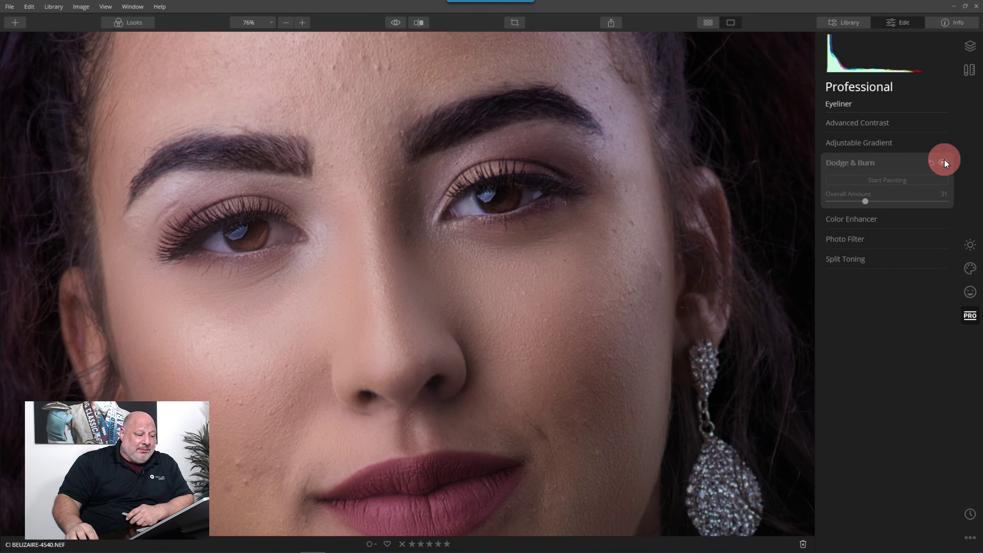
pyautogui.click(943, 163)
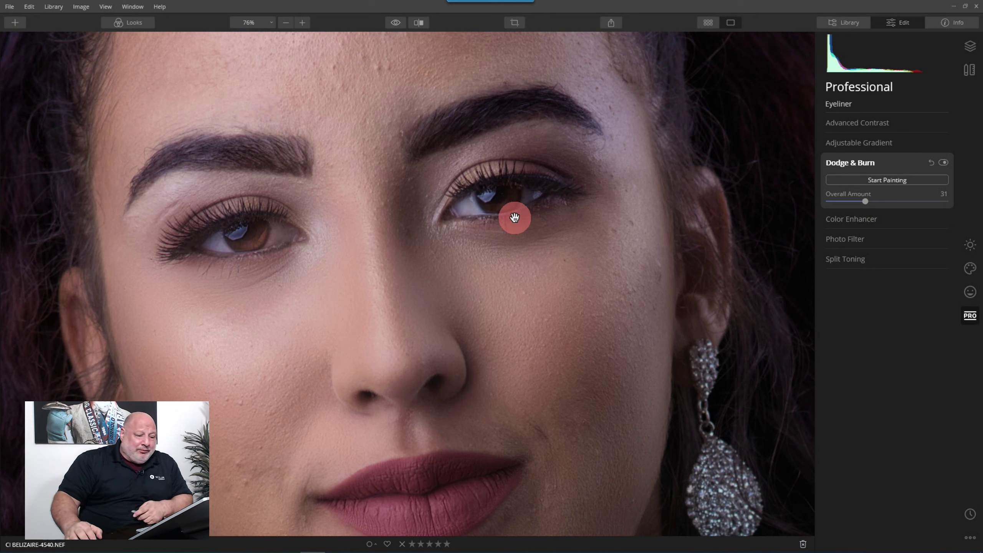
# Hide the Eyeliner layer, compare the eyes with the Catch light layer off and on, and leave both layers hidden
pyautogui.click(971, 47)
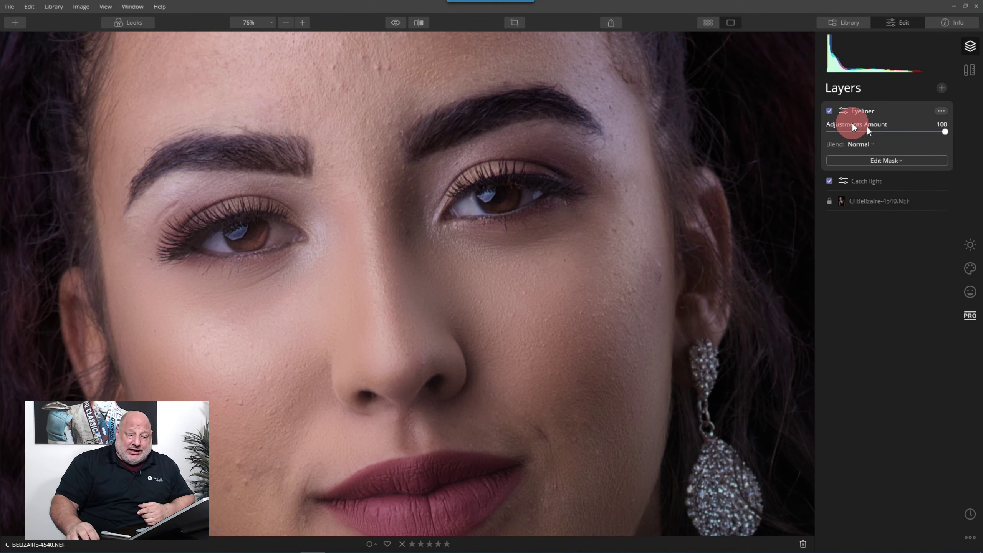
pyautogui.click(830, 111)
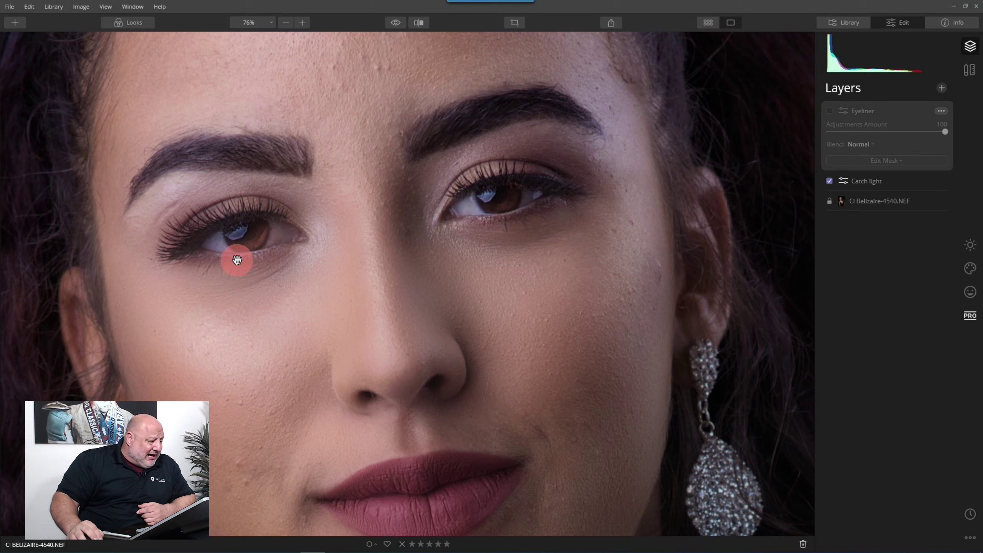
pyautogui.click(830, 181)
pyautogui.click(825, 180)
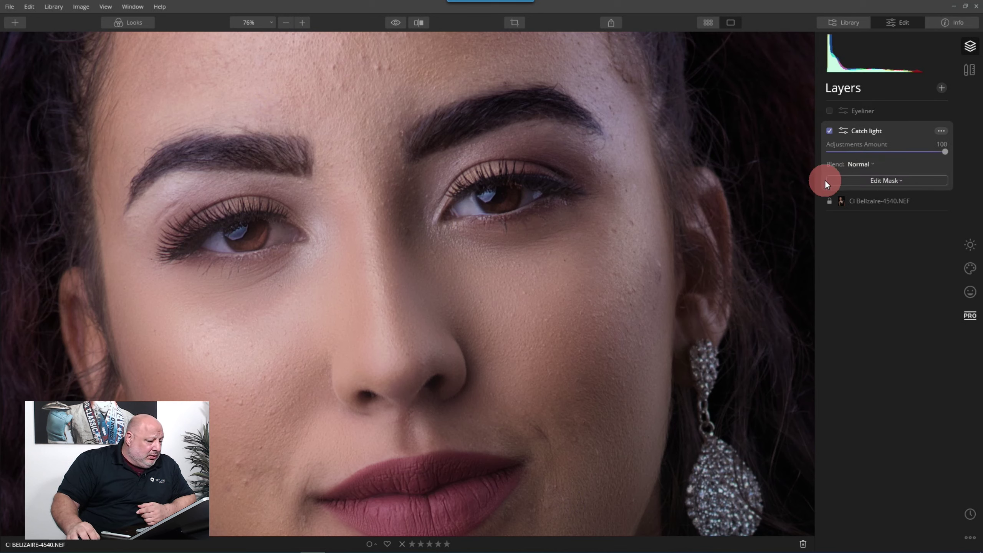
pyautogui.click(829, 131)
pyautogui.click(830, 131)
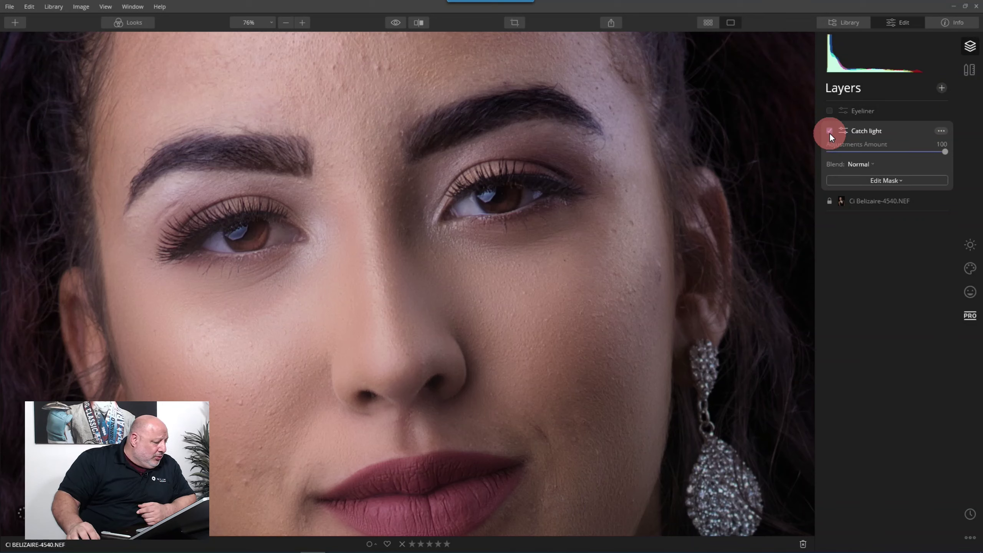
pyautogui.click(829, 131)
# Select the base photo layer and compare the eyes with its Photo Filter off and on
pyautogui.click(872, 202)
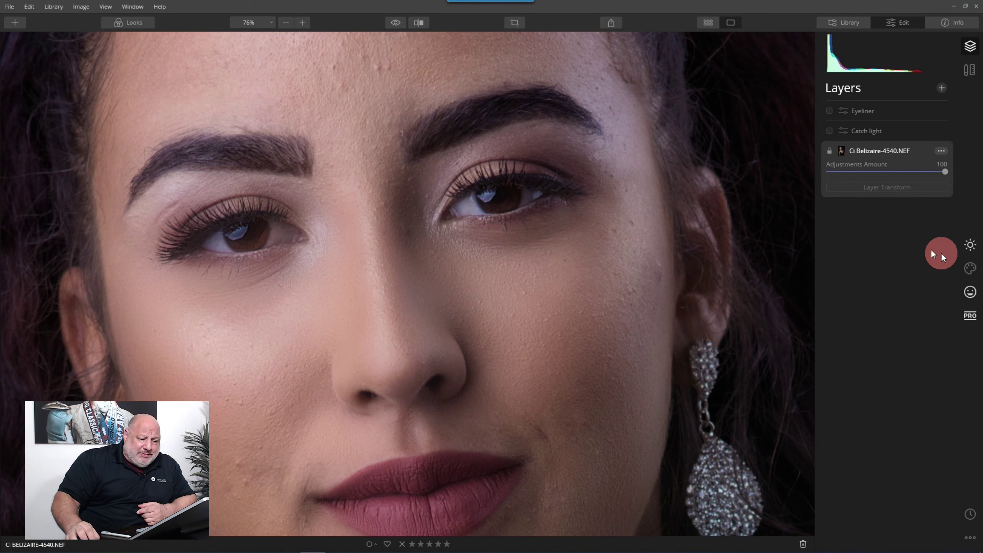
pyautogui.click(971, 319)
pyautogui.click(950, 222)
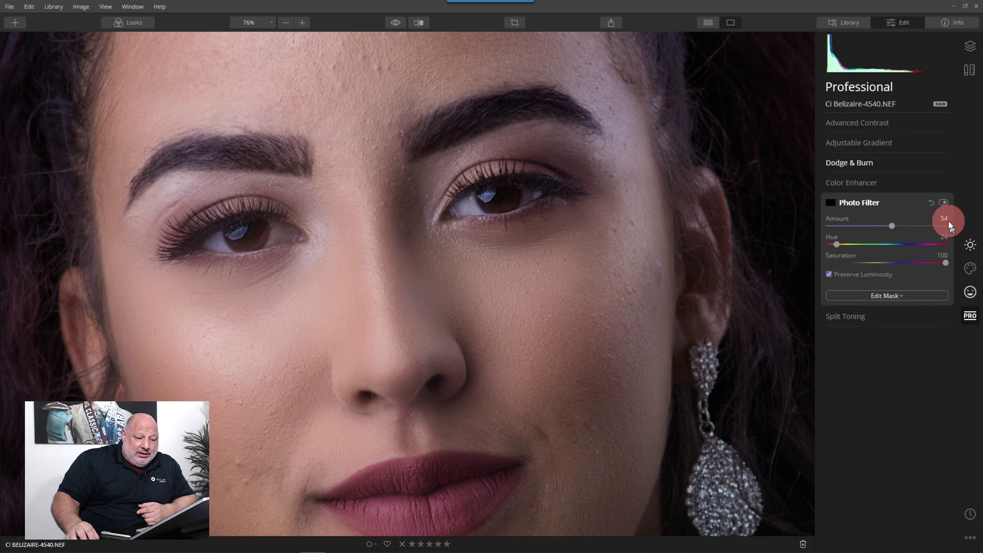
pyautogui.click(943, 202)
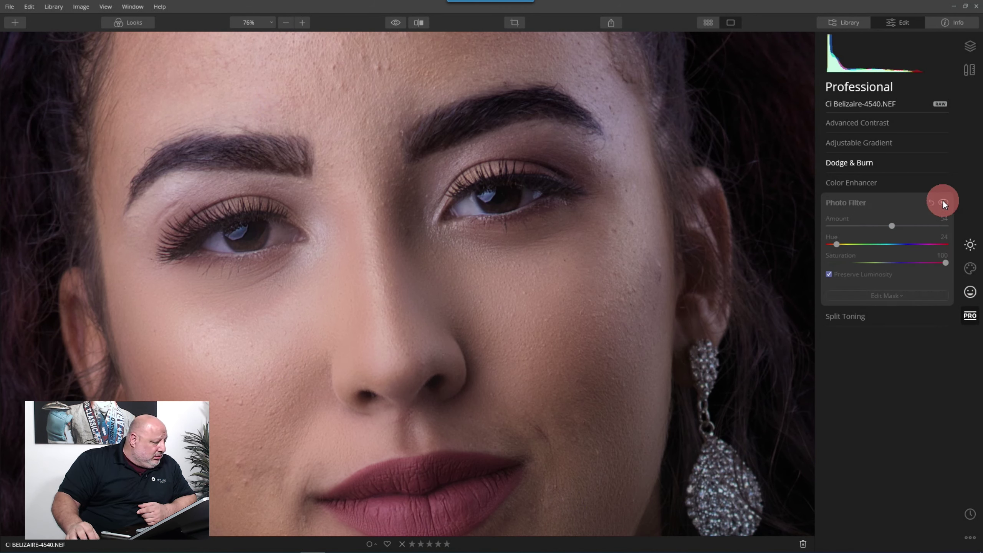
pyautogui.click(943, 202)
pyautogui.click(943, 202)
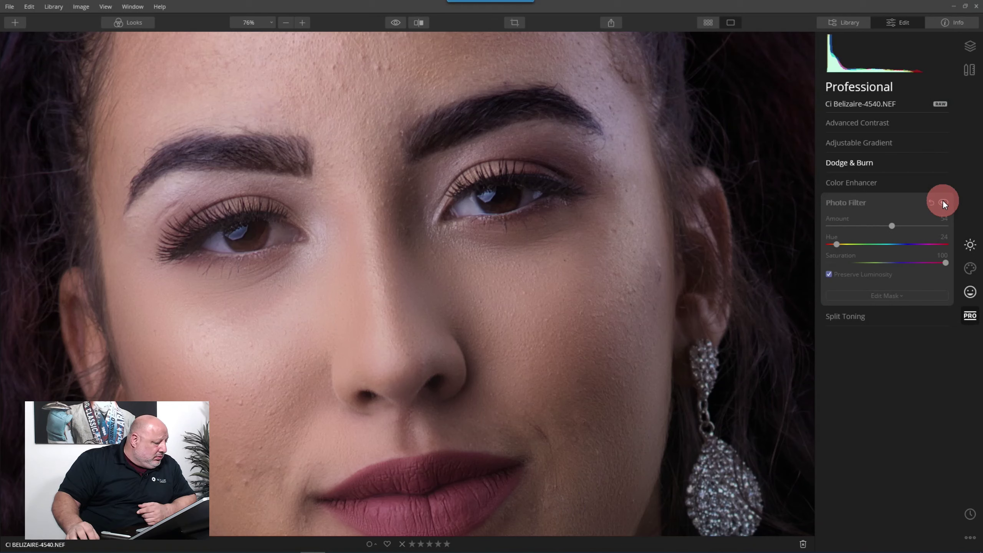
pyautogui.click(943, 202)
pyautogui.click(462, 224)
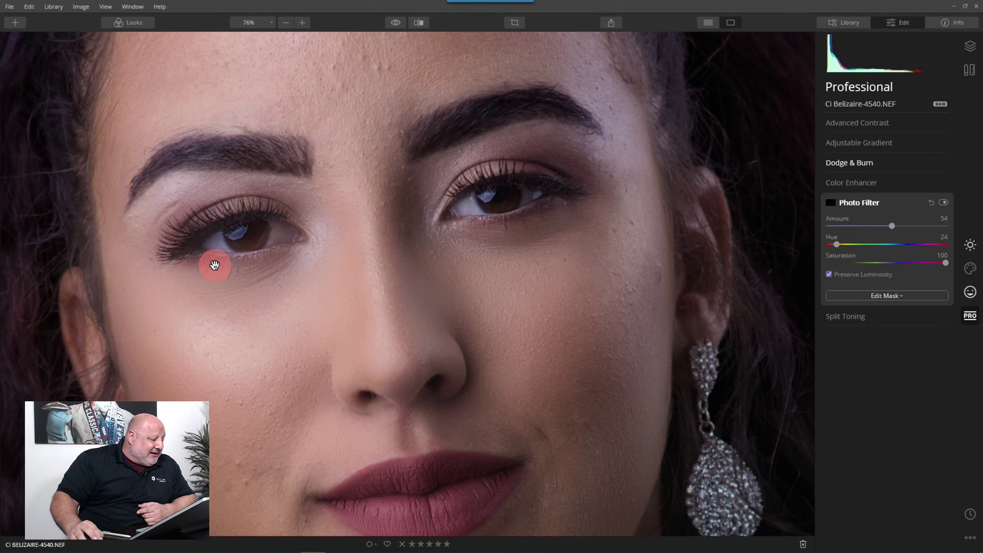
# Edit the Photo Filter's mask with the brush, show the mask overlay, and reduce the brush size to 16
pyautogui.click(886, 293)
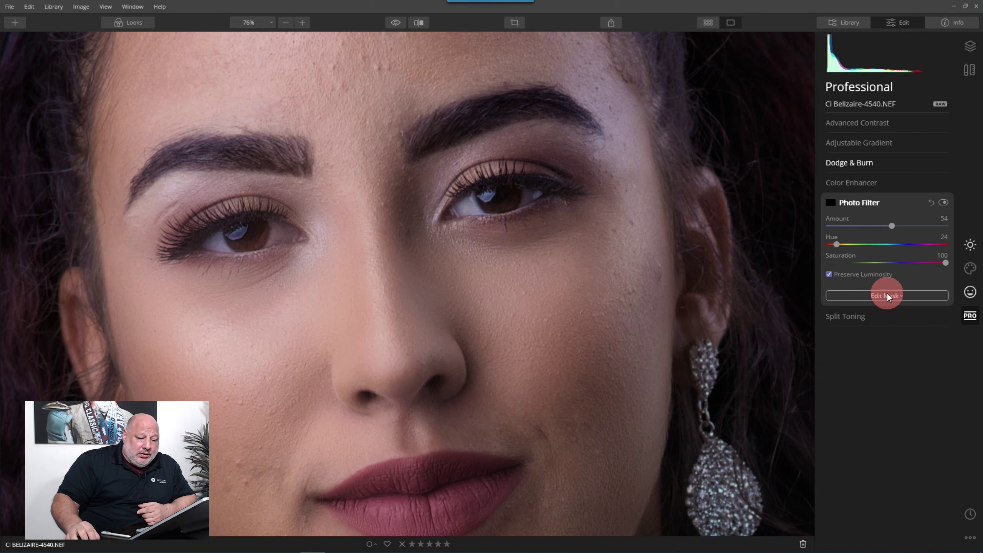
pyautogui.click(858, 310)
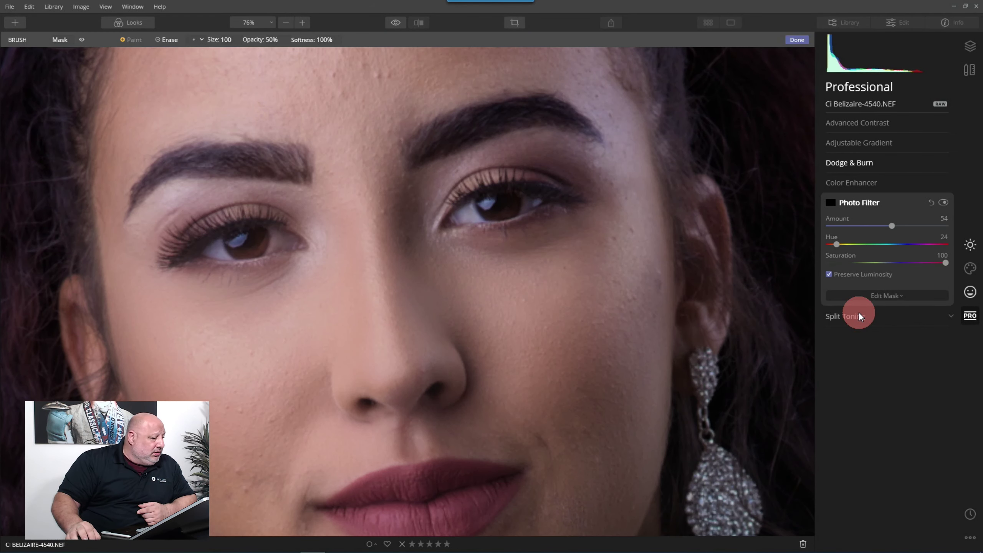
pyautogui.click(82, 40)
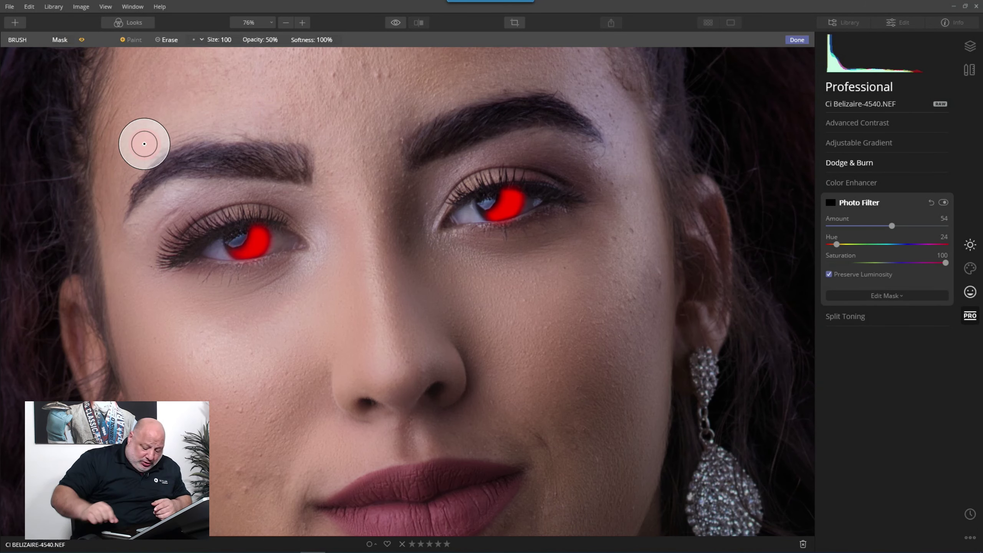
pyautogui.press('[')
pyautogui.press('[')
pyautogui.press('[')
pyautogui.press('[')
pyautogui.press('[')
pyautogui.press('[')
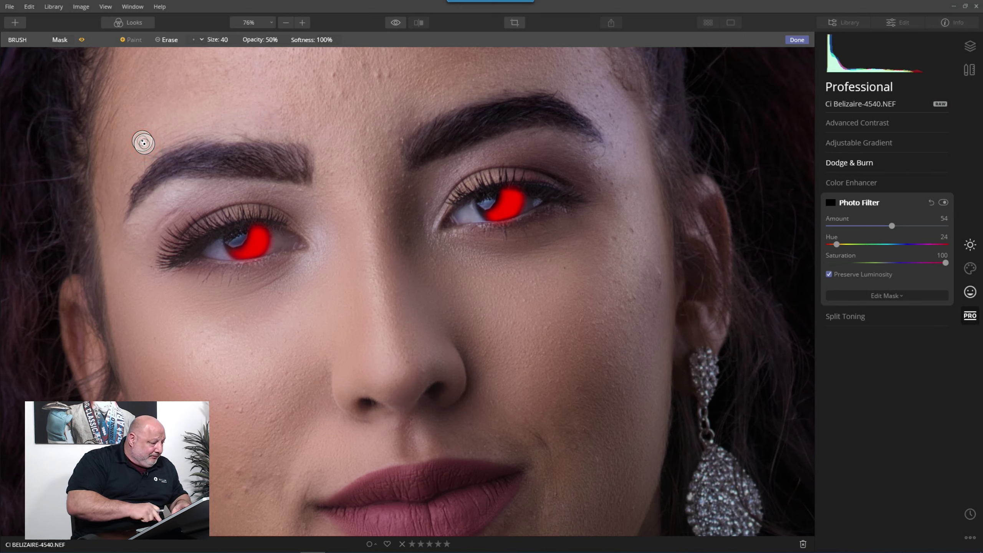
pyautogui.press('[')
pyautogui.press('[')
pyautogui.press('[')
pyautogui.press('[')
pyautogui.press('[')
pyautogui.press('[')
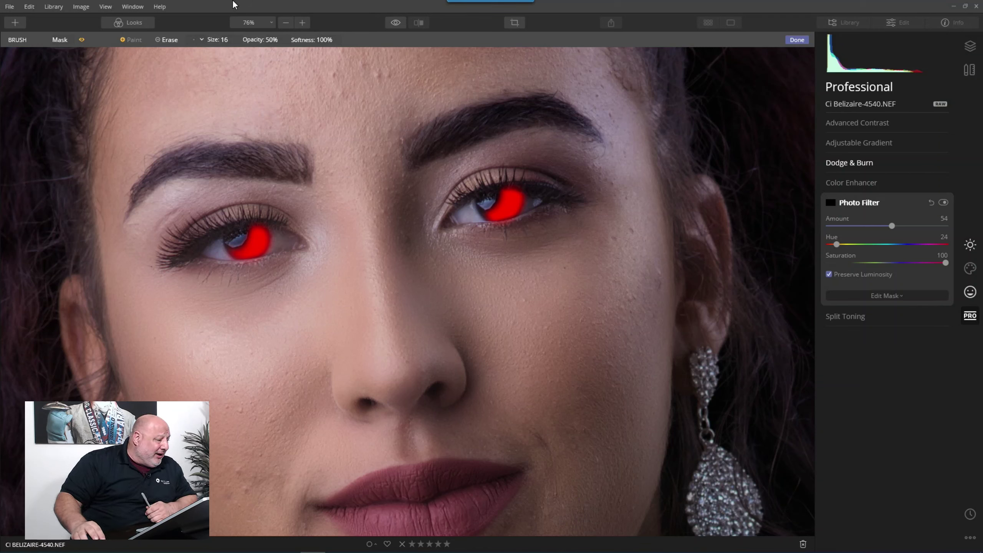
# Erase the Photo Filter mask along the lower edges of the irises at 100% opacity, and hide the mask overlay
pyautogui.click(168, 42)
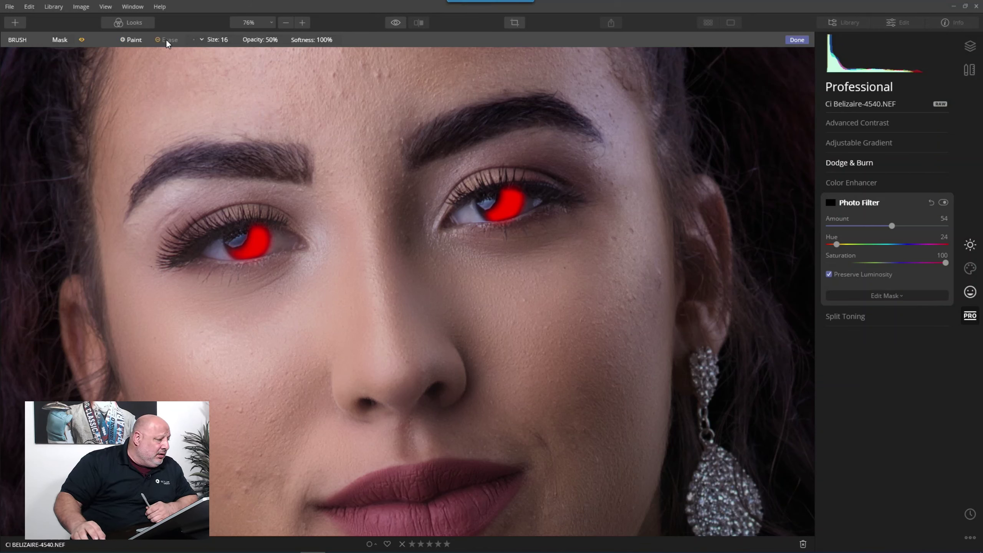
pyautogui.click(277, 40)
pyautogui.moveTo(280, 68); pyautogui.dragTo(321, 67)
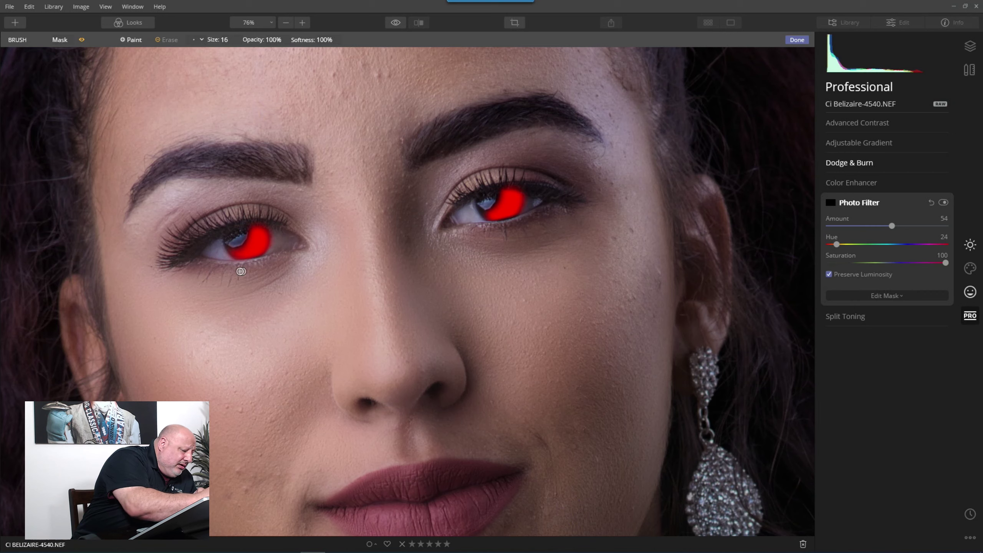
pyautogui.click(82, 40)
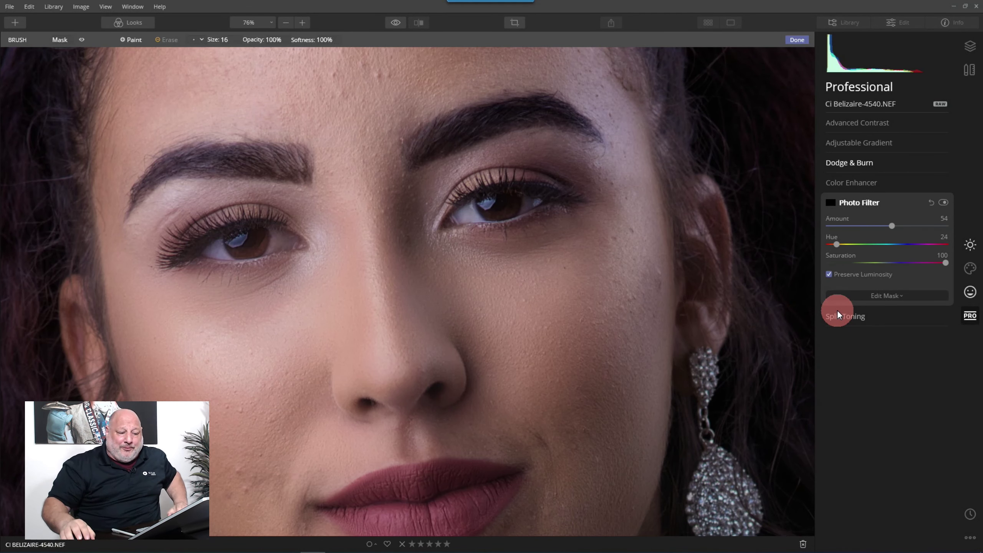
# Close the mask editing and turn the Catch light and Eyeliner layers back on
pyautogui.click(970, 46)
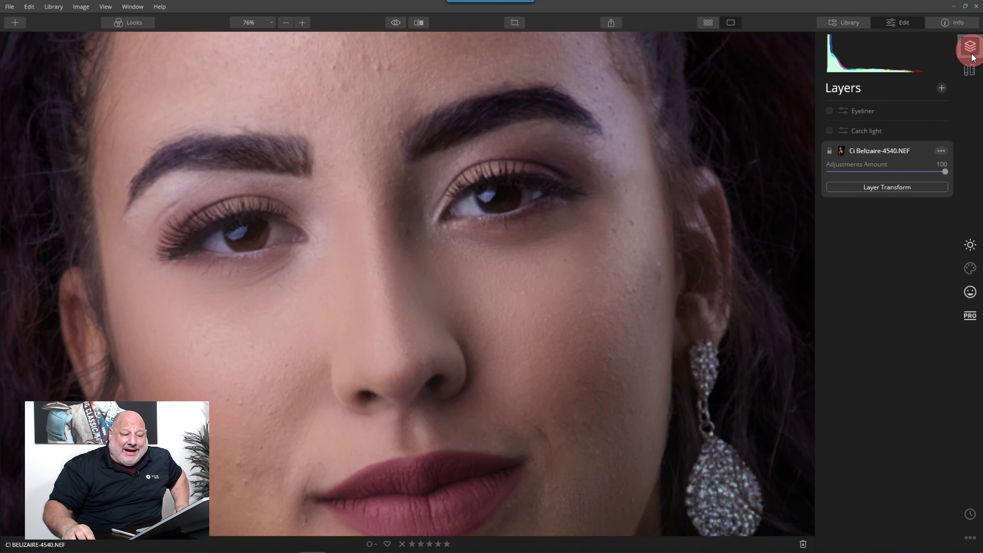
pyautogui.click(830, 131)
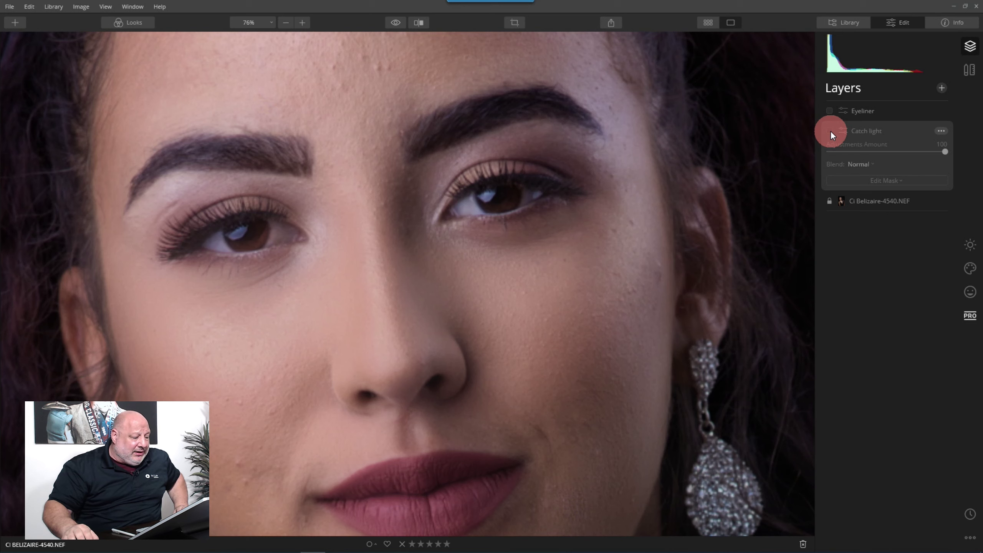
pyautogui.click(835, 112)
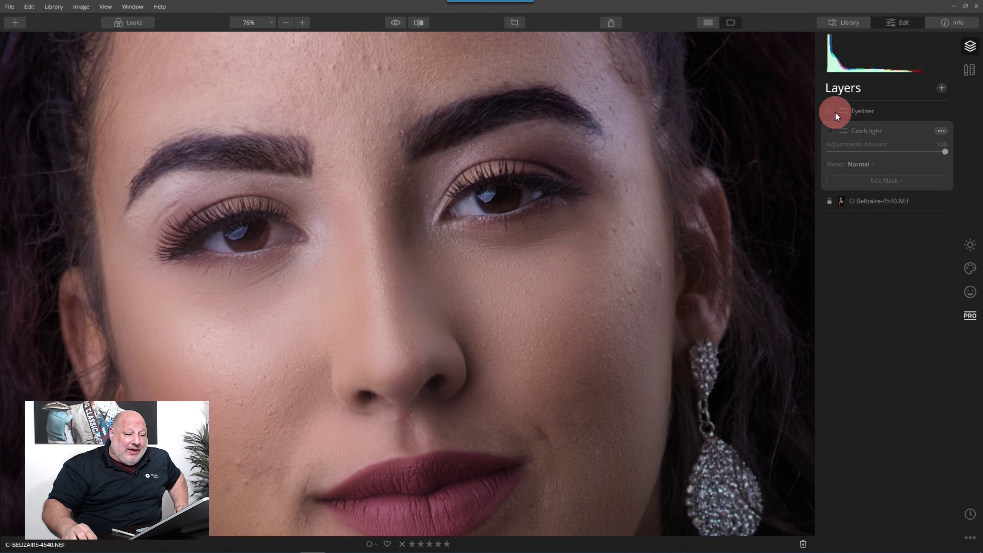
pyautogui.click(829, 130)
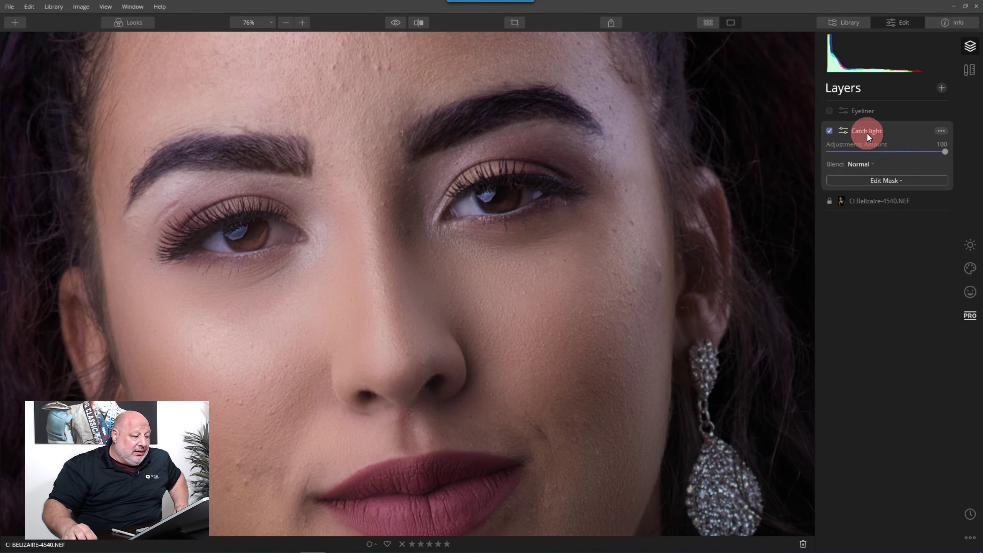
pyautogui.click(831, 112)
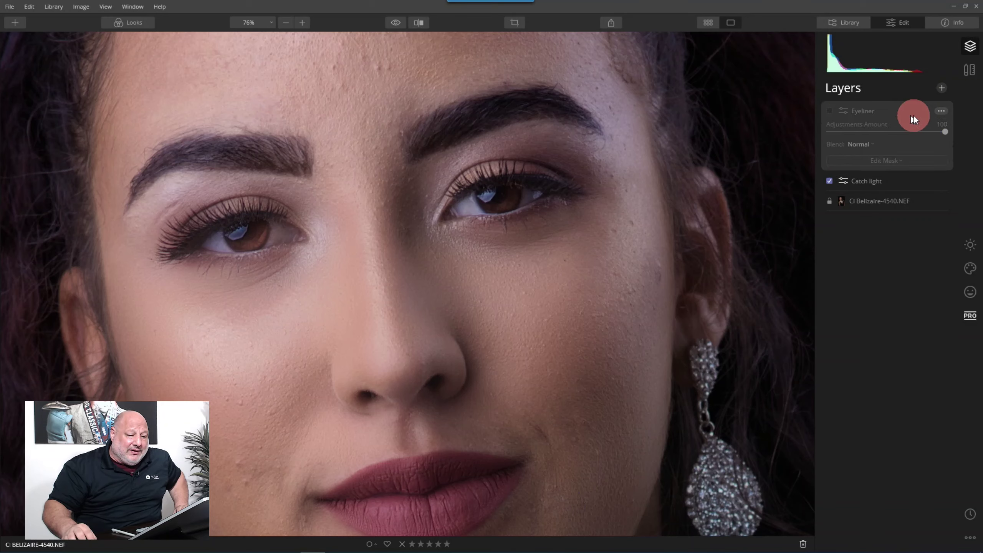
pyautogui.click(831, 111)
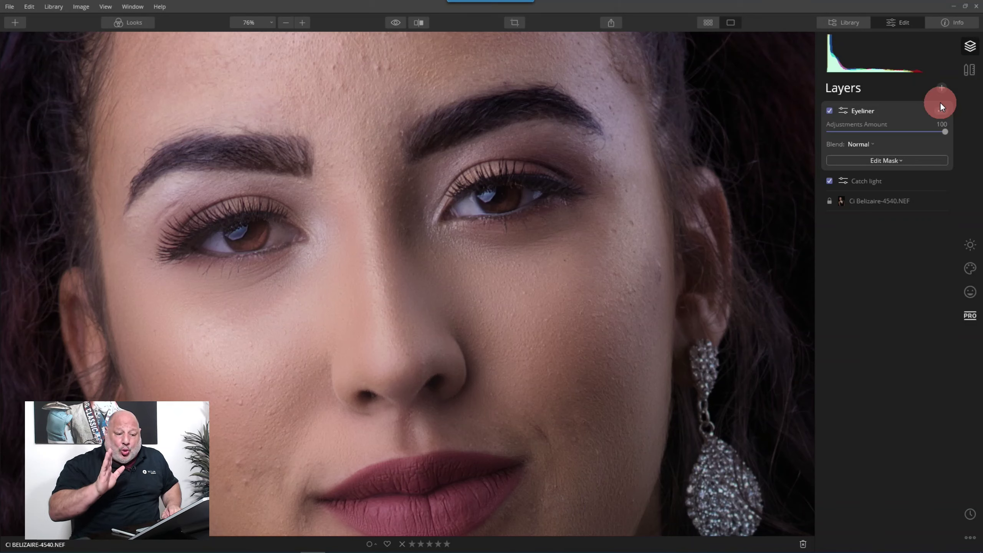
# Set Eye Enhancer to 35 in AI Portrait Enhancer on the Eyeliner layer, and collapse the filter
pyautogui.click(971, 294)
pyautogui.click(867, 139)
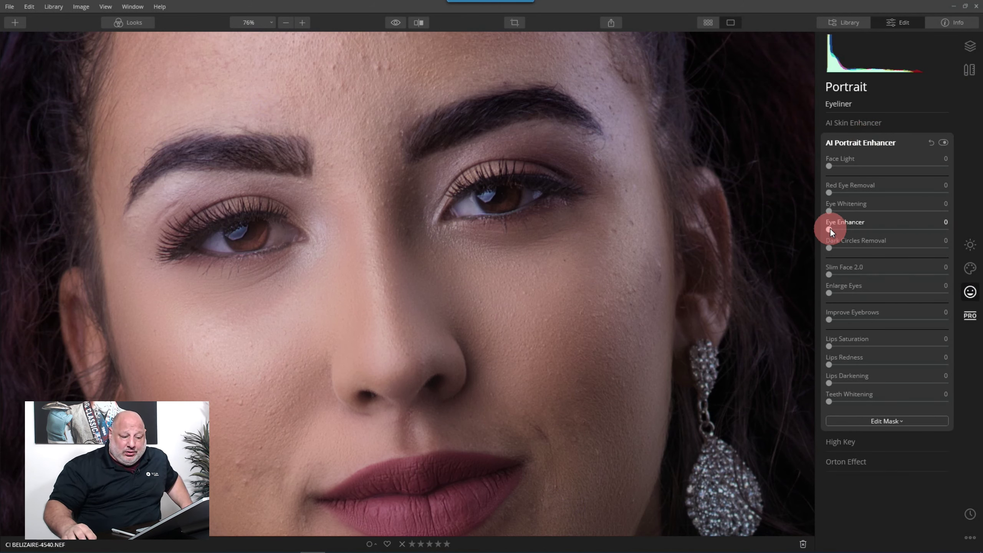
pyautogui.moveTo(829, 227); pyautogui.dragTo(867, 228)
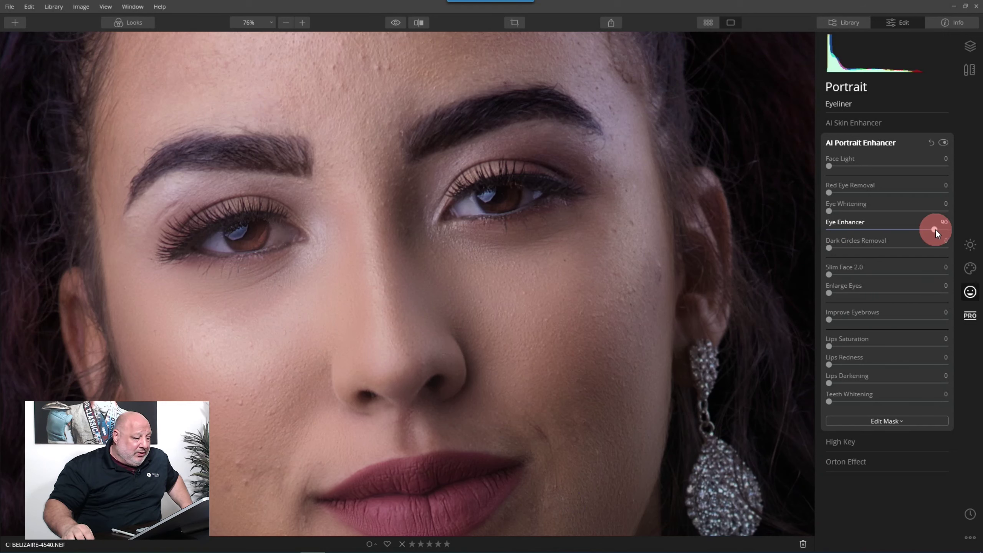
pyautogui.moveTo(936, 229); pyautogui.dragTo(937, 249)
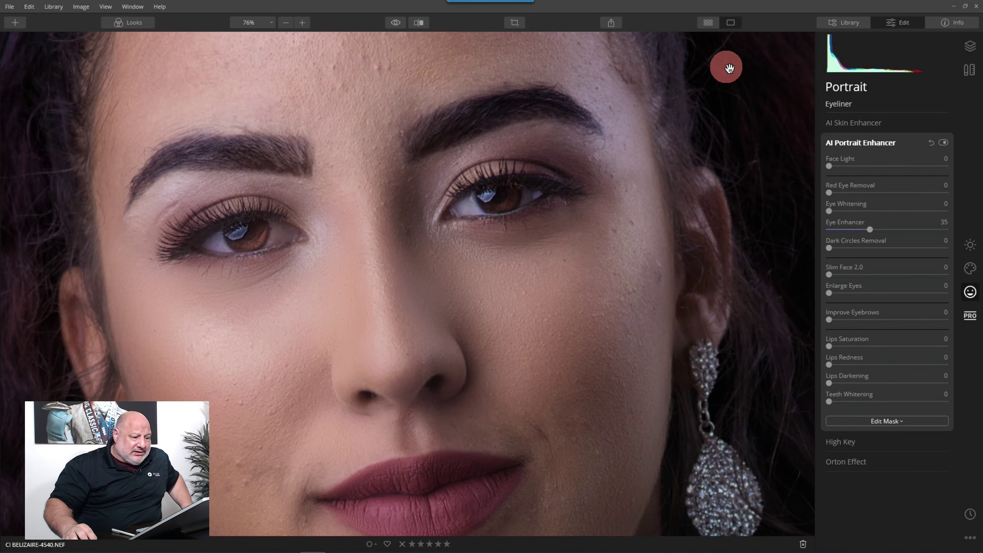
pyautogui.click(887, 142)
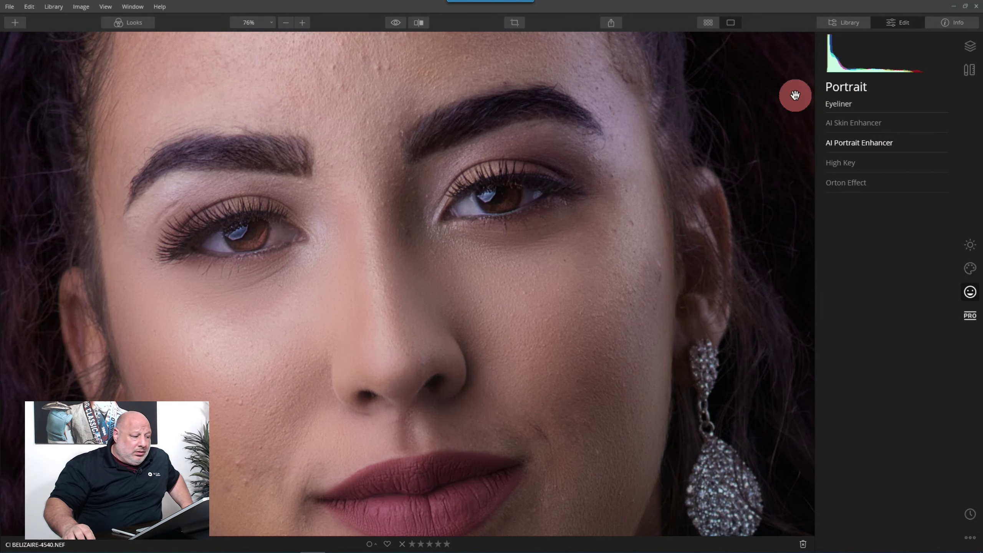
# Compare the edited portrait with the original image by switching the before view on and off twice
pyautogui.click(395, 22)
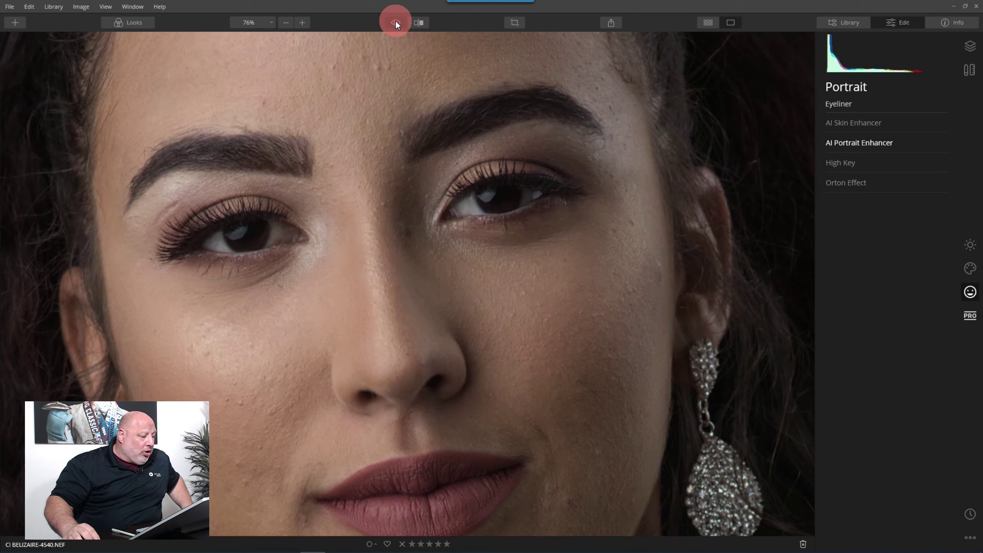
pyautogui.click(395, 22)
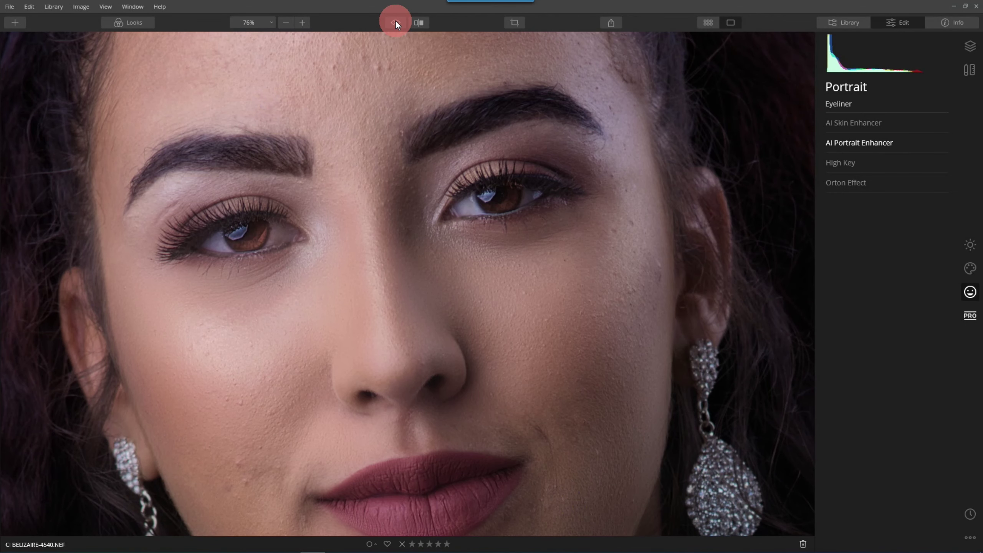
pyautogui.click(395, 22)
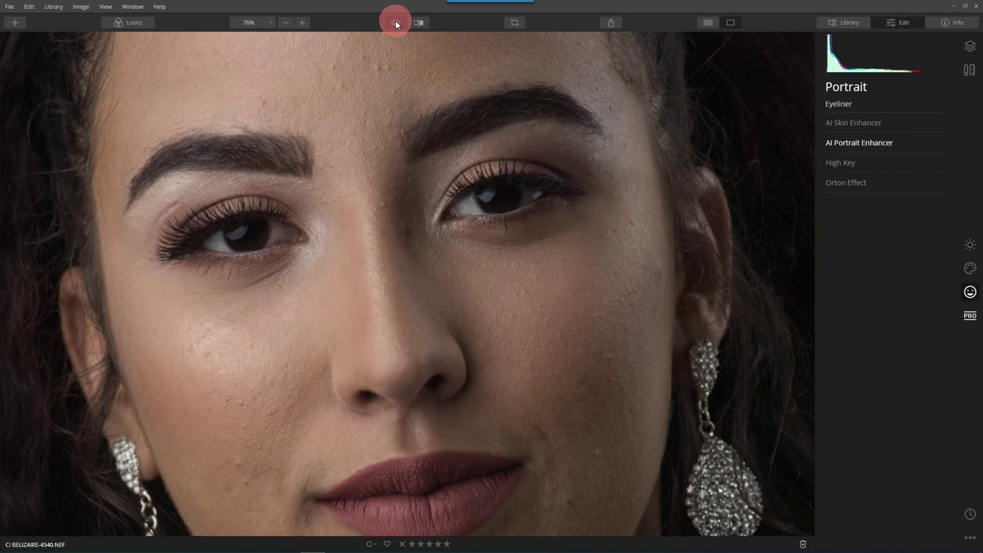
pyautogui.click(395, 22)
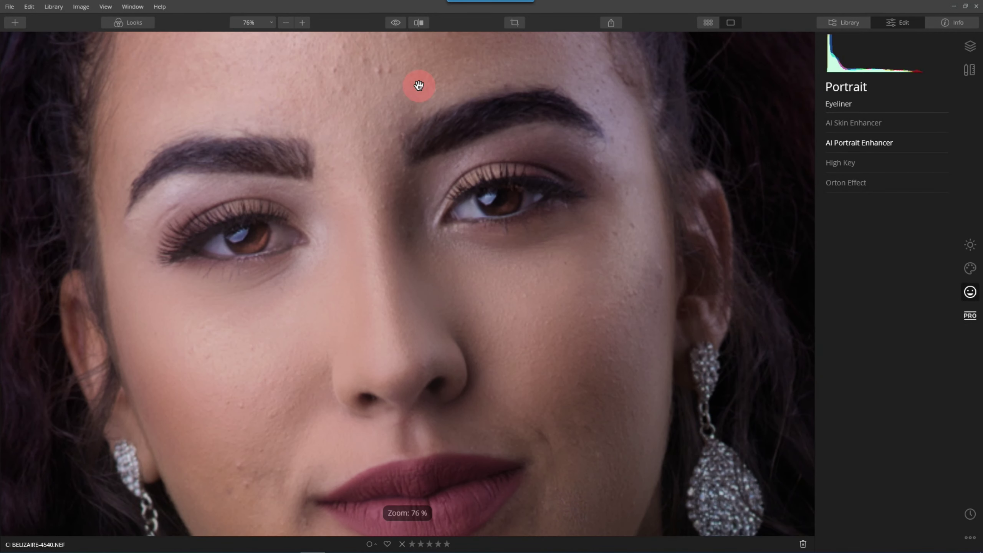
pyautogui.click(866, 70)
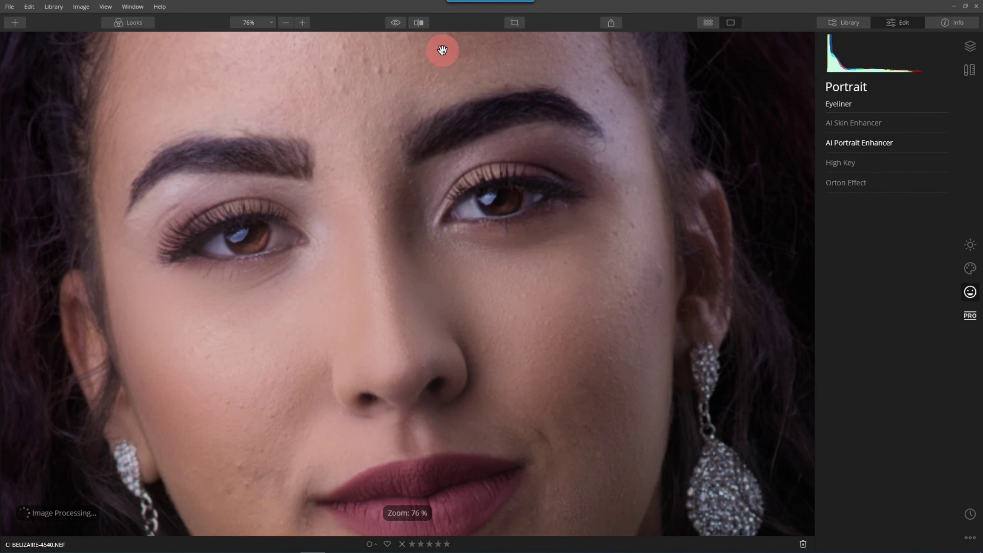
# Fit the whole portrait in the view and hide the editing controls to examine the overall result
pyautogui.click(268, 22)
pyautogui.click(277, 35)
pyautogui.click(850, 39)
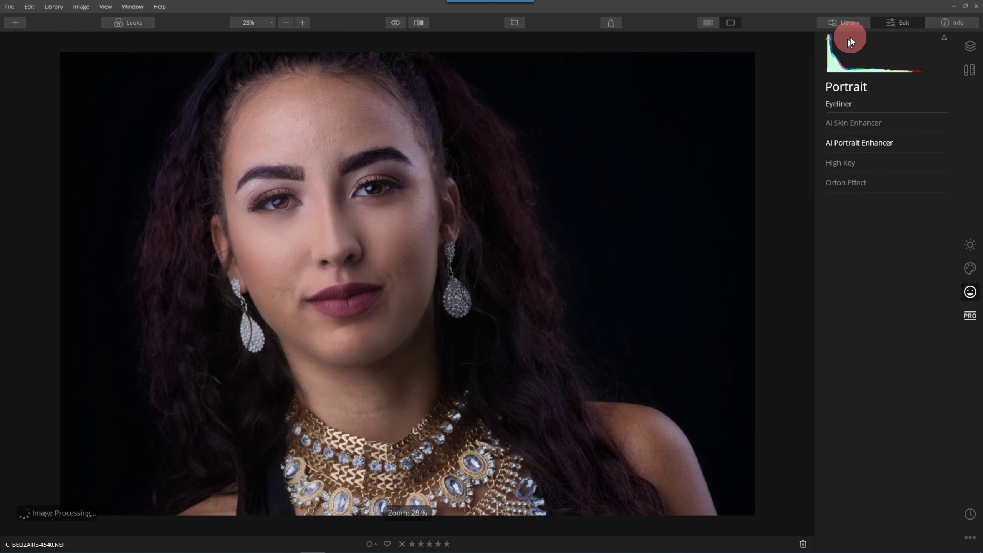
pyautogui.click(910, 21)
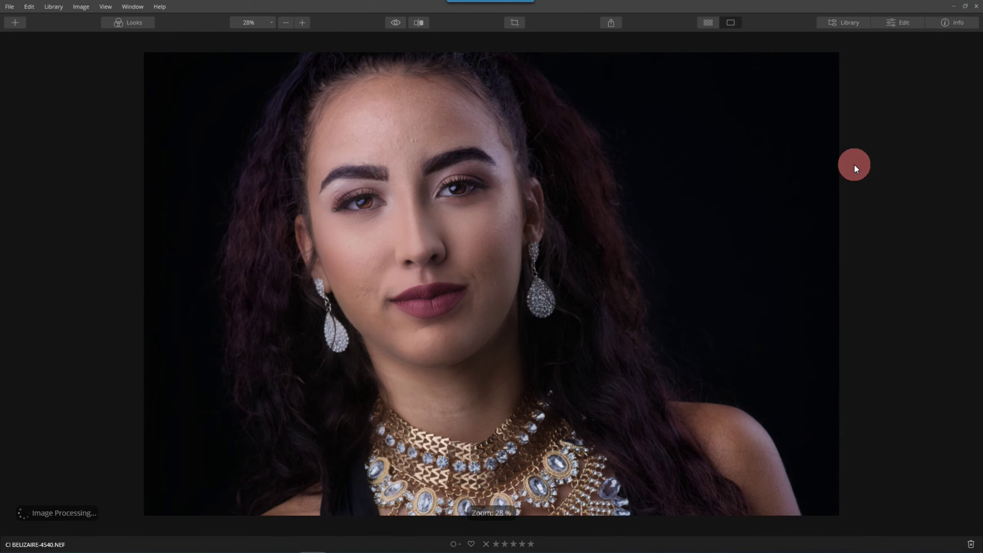